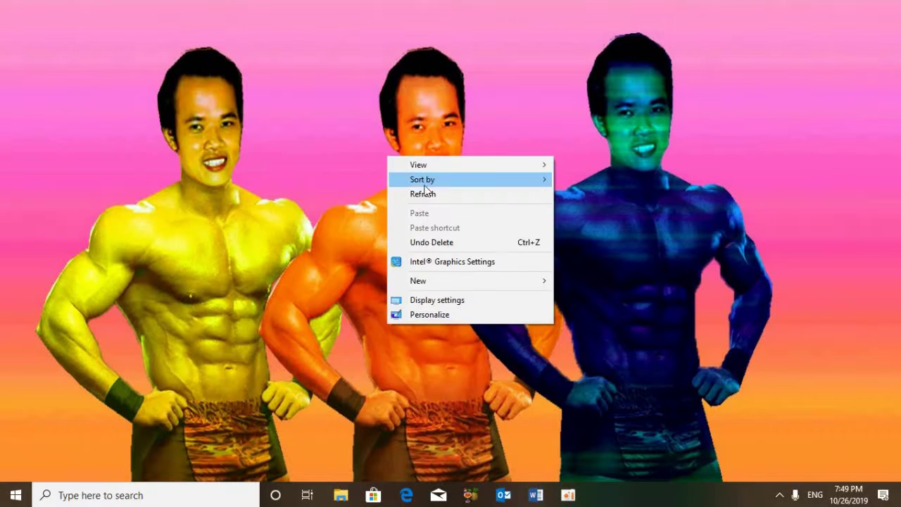
# - Refresh the Windows desktop six times from its right-click menu
pyautogui.rightClick(809, 158)
pyautogui.click(765, 195)
pyautogui.rightClick(793, 155)
pyautogui.click(805, 200)
pyautogui.rightClick(802, 183)
pyautogui.click(812, 220)
pyautogui.rightClick(797, 172)
pyautogui.click(815, 210)
pyautogui.rightClick(786, 177)
pyautogui.click(798, 213)
pyautogui.rightClick(794, 160)
pyautogui.click(799, 201)
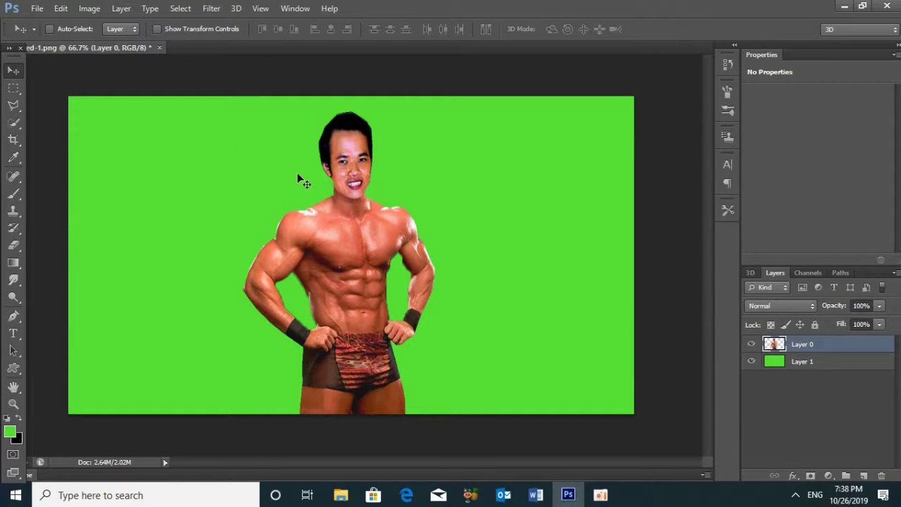
# - Create a new white-background document, 1280 × 720 pixels at 200 pixels/inch
pyautogui.click(37, 8)
pyautogui.click(53, 23)
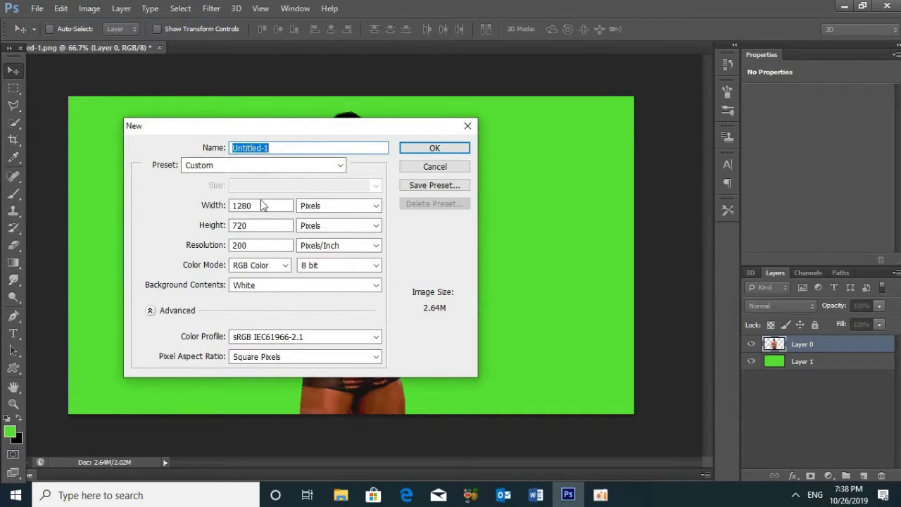
pyautogui.moveTo(264, 205)
pyautogui.mouseDown()
pyautogui.moveTo(233, 203)
pyautogui.moveTo(218, 247)
pyautogui.mouseUp()
pyautogui.click(251, 245)
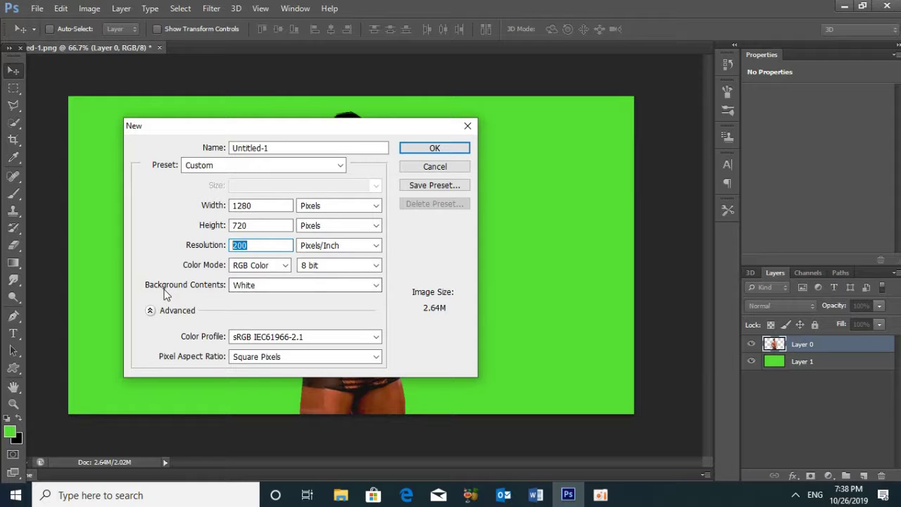
pyautogui.click(451, 149)
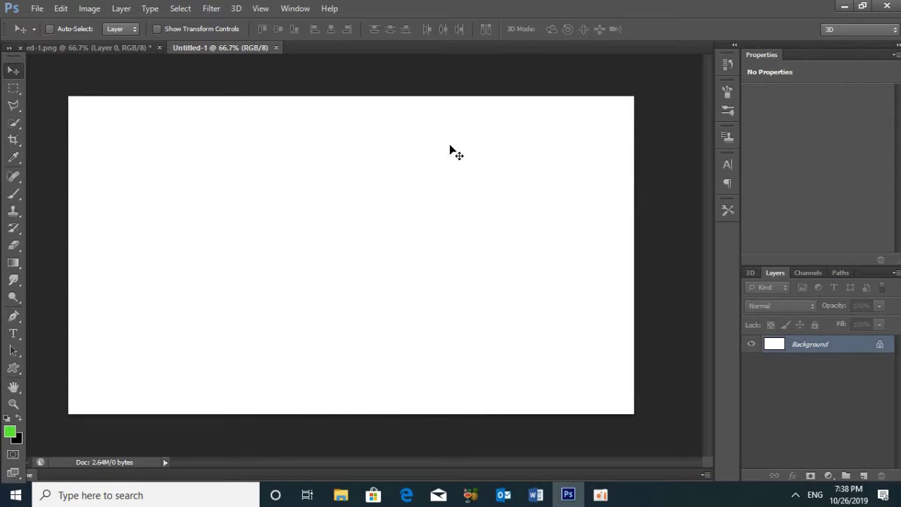
# - Fill Untitled-1's background top to bottom with the Pastels noise gradient
pyautogui.hotkey('ctrl', '0')
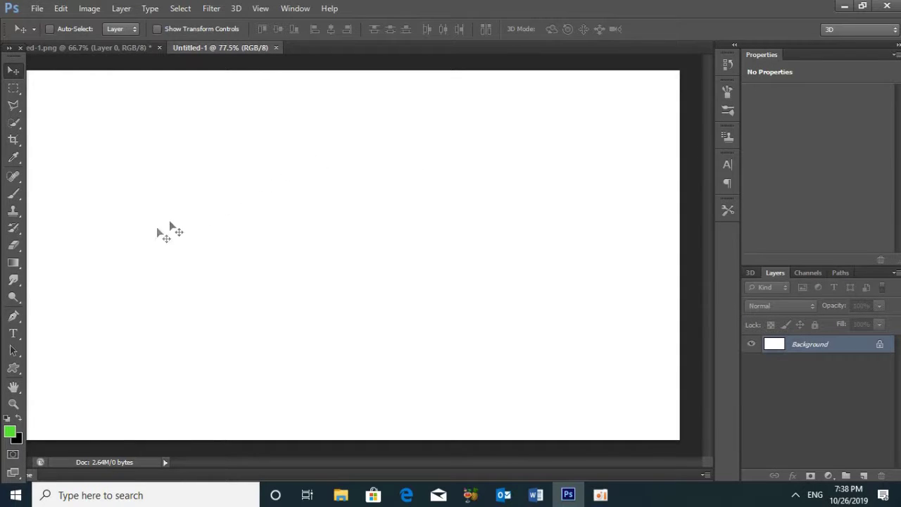
pyautogui.click(14, 264)
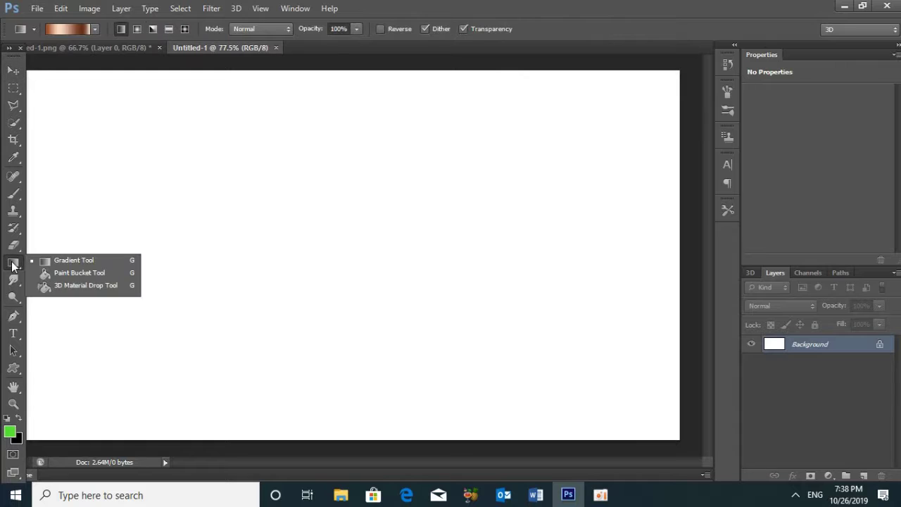
pyautogui.click(64, 260)
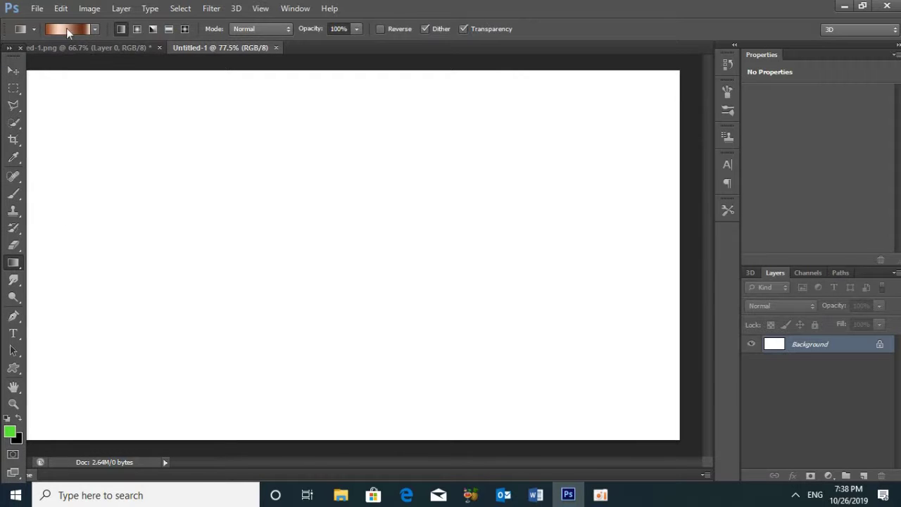
pyautogui.click(67, 26)
pyautogui.click(686, 172)
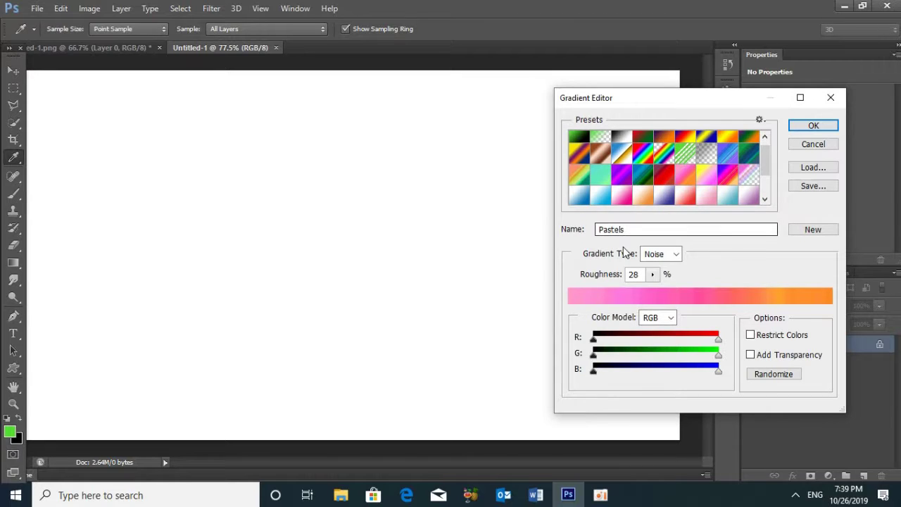
pyautogui.moveTo(636, 233); pyautogui.dragTo(583, 230)
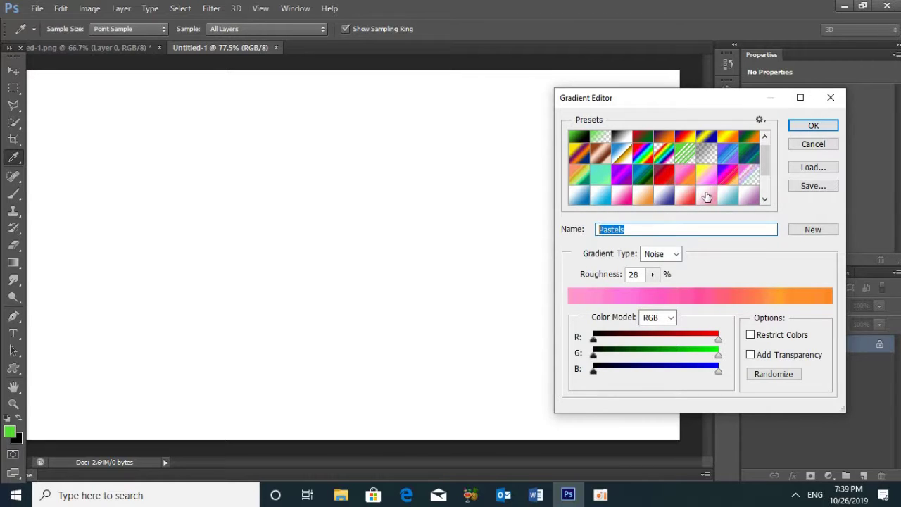
pyautogui.click(791, 130)
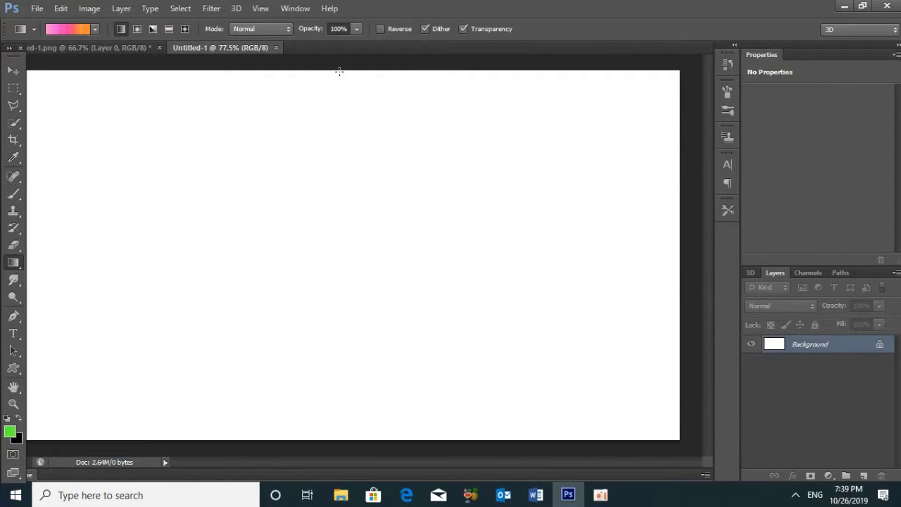
pyautogui.moveTo(342, 113)
pyautogui.mouseDown()
pyautogui.moveTo(335, 431)
pyautogui.moveTo(343, 438)
pyautogui.mouseUp()
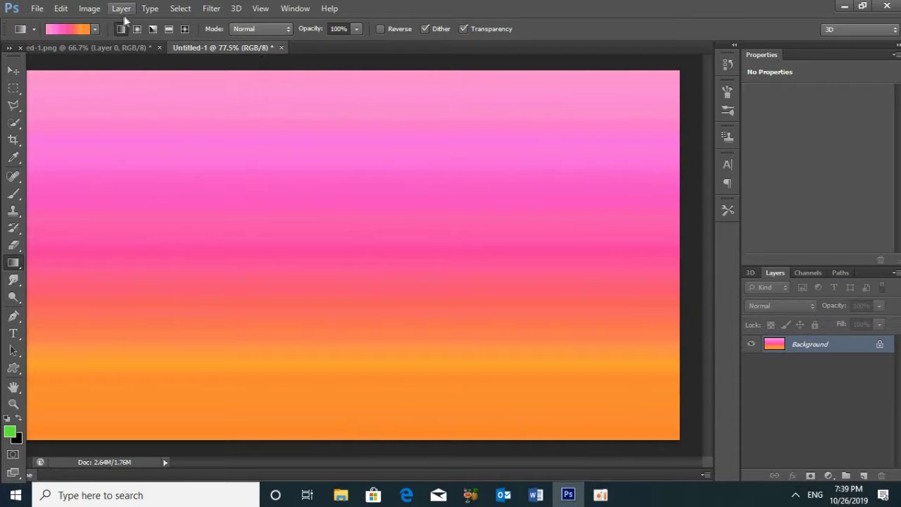
pyautogui.click(109, 51)
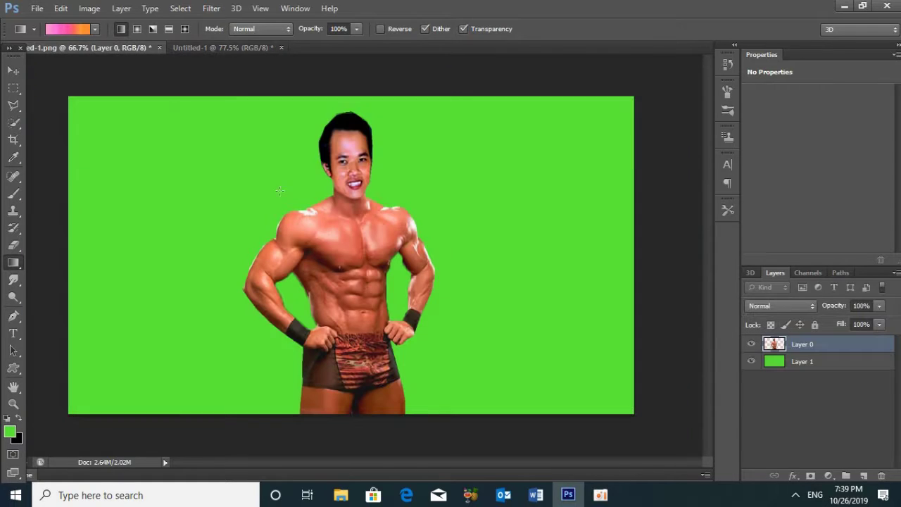
# - Move a rectangular selection of the bodybuilder into Untitled-1 and duplicate that layer
pyautogui.click(13, 88)
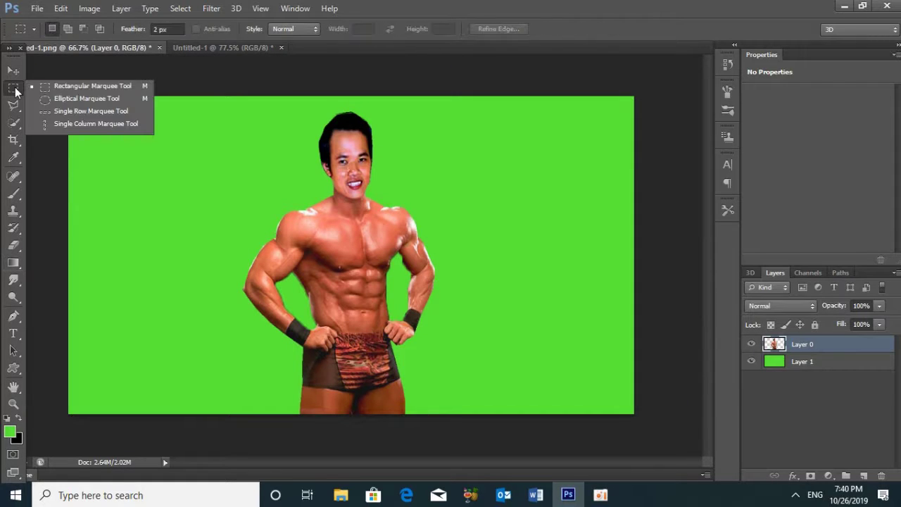
pyautogui.click(55, 88)
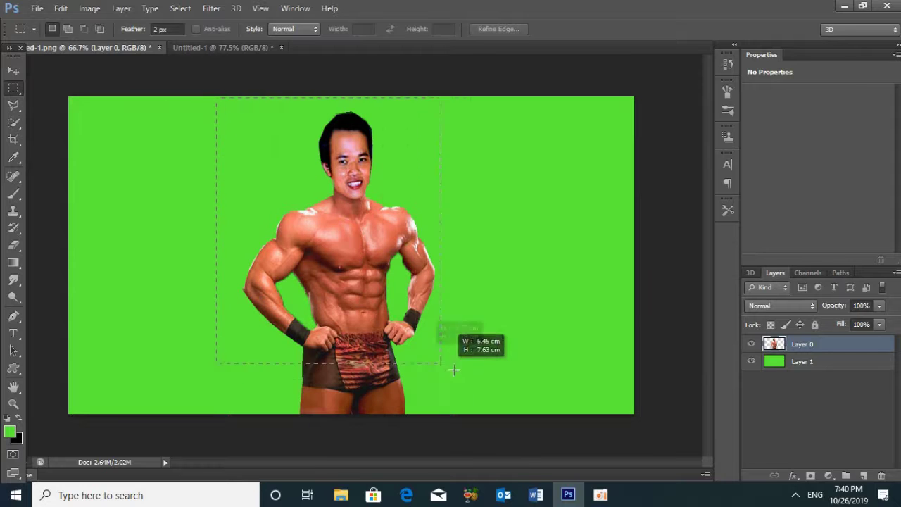
pyautogui.moveTo(217, 98); pyautogui.dragTo(507, 421)
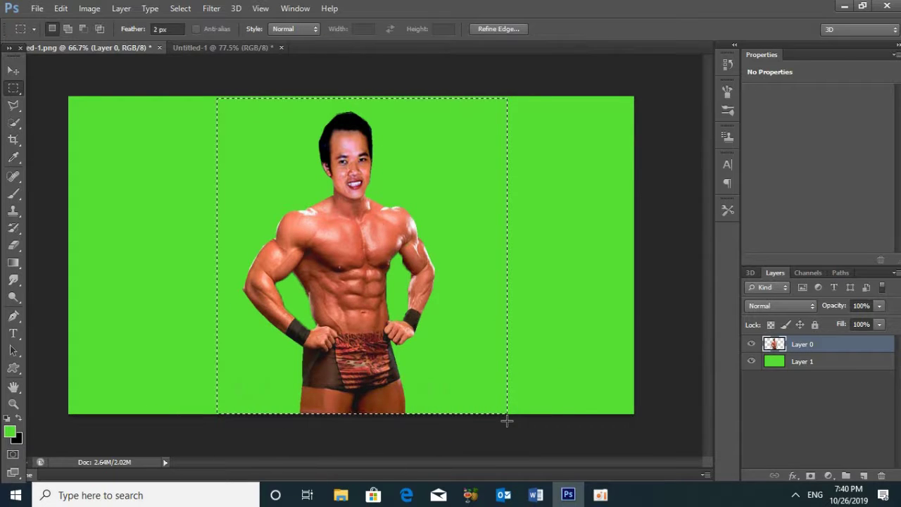
pyautogui.press('v')
pyautogui.moveTo(368, 296); pyautogui.dragTo(229, 45)
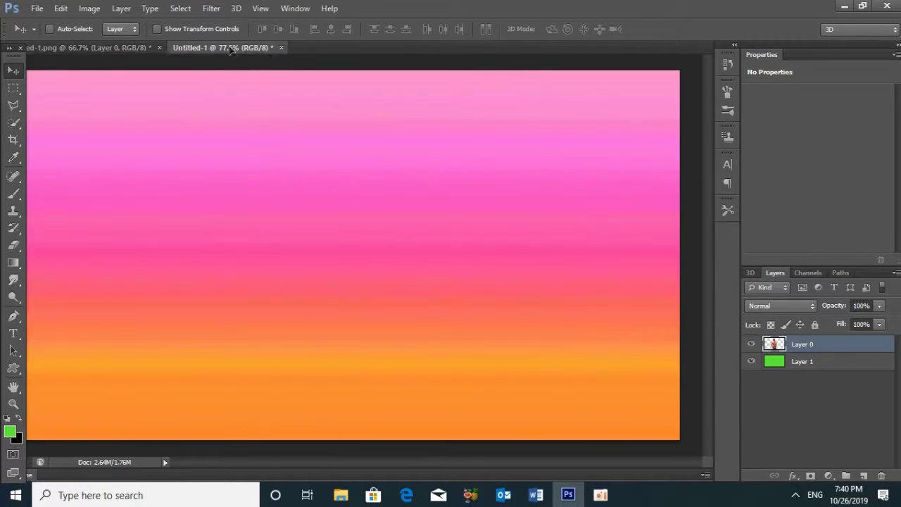
pyautogui.moveTo(229, 48)
pyautogui.mouseDown()
pyautogui.moveTo(340, 312)
pyautogui.moveTo(334, 254)
pyautogui.moveTo(336, 274)
pyautogui.mouseUp()
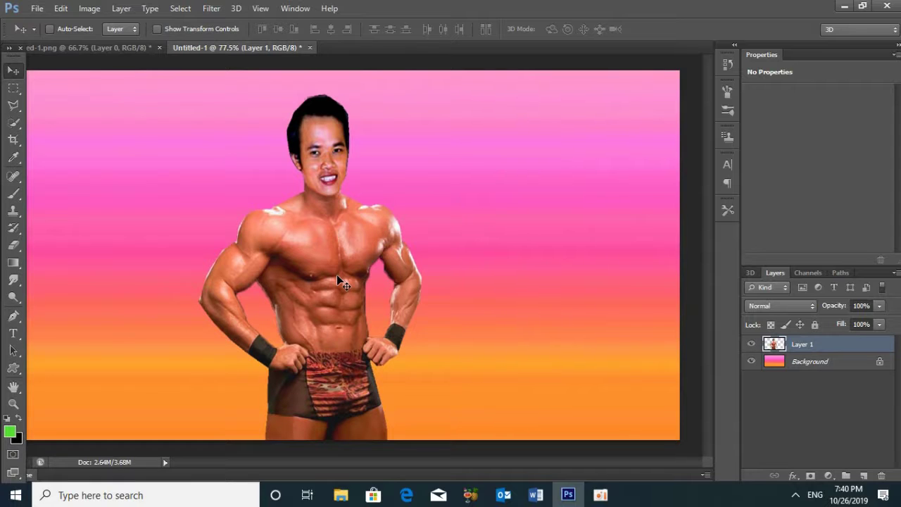
pyautogui.hotkey('ctrl', 'j')
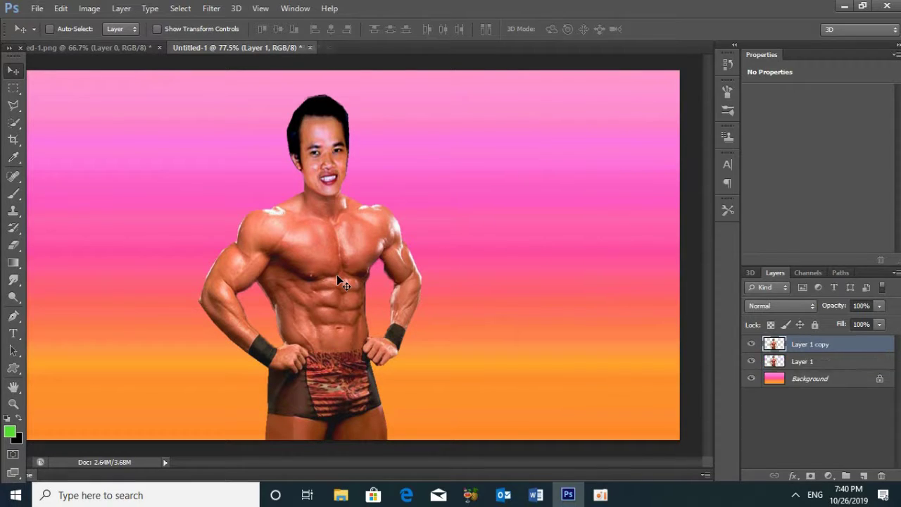
# - Duplicate the bodybuilder again and move one copy right and another left
pyautogui.hotkey('ctrl', 'j')
pyautogui.moveTo(336, 275); pyautogui.dragTo(507, 259)
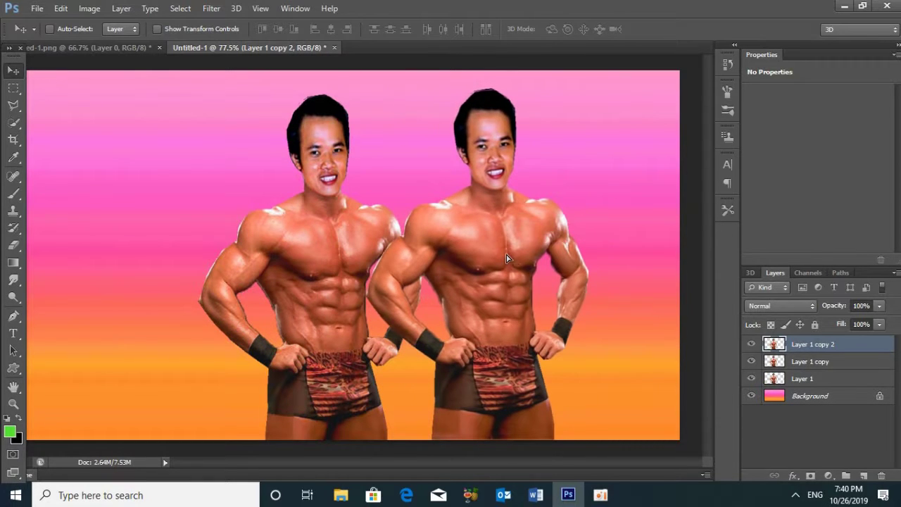
pyautogui.click(810, 361)
pyautogui.moveTo(345, 296); pyautogui.dragTo(184, 284)
# - Pick layers from the right-click layer list under the figures, including Background
pyautogui.rightClick(516, 247)
pyautogui.click(535, 267)
pyautogui.rightClick(499, 234)
pyautogui.click(514, 254)
pyautogui.rightClick(489, 231)
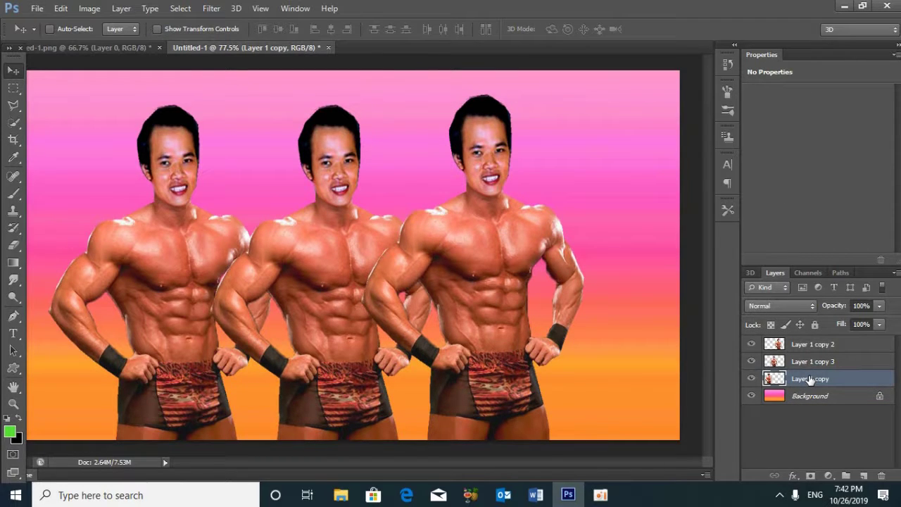
# - Load the left figure's outline, add a new layer, and choose an orange-yellow gradient
pyautogui.keyDown('ctrl'); pyautogui.click(774, 379); pyautogui.keyUp('ctrl')
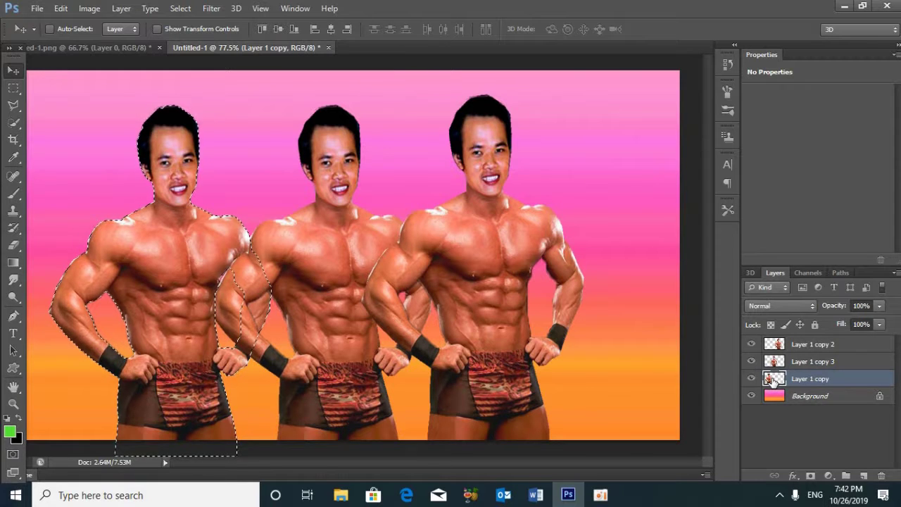
pyautogui.click(865, 475)
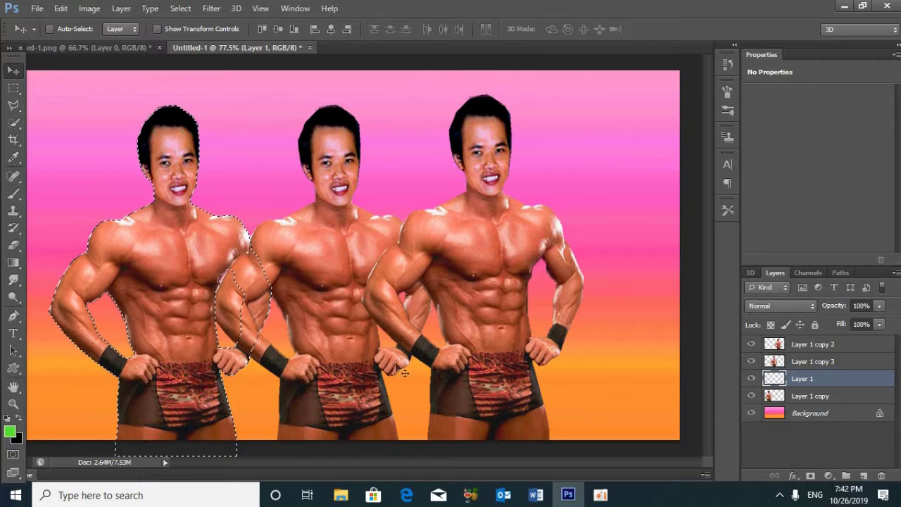
pyautogui.click(17, 265)
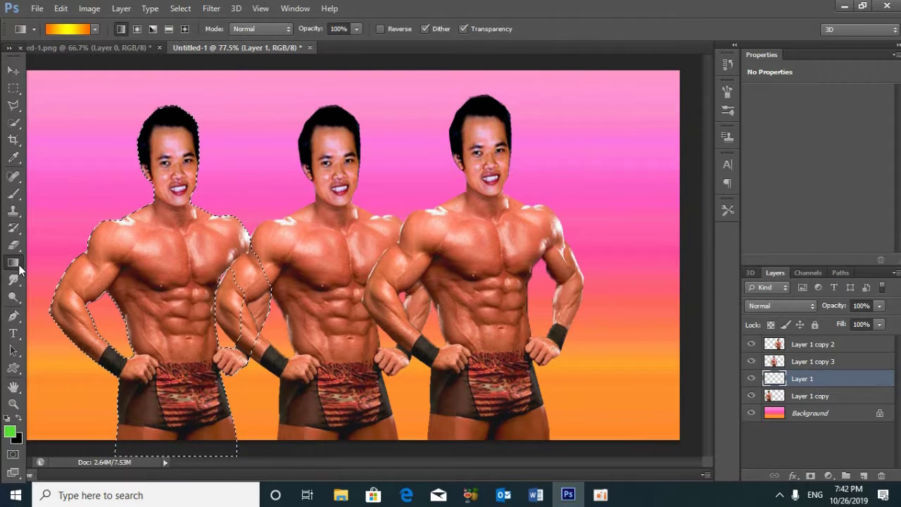
pyautogui.click(64, 29)
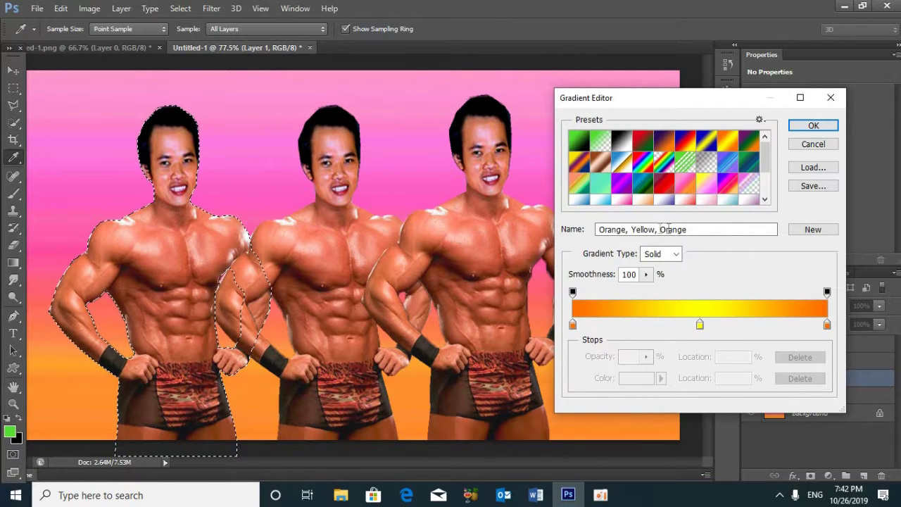
pyautogui.click(810, 126)
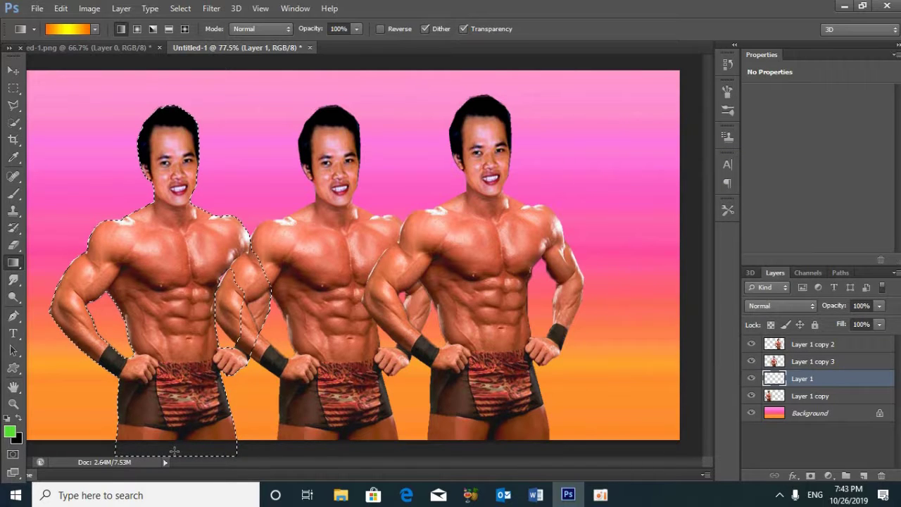
# - Fill the left figure's selection with the gradient, set Screen blending, and deselect
pyautogui.moveTo(173, 452); pyautogui.dragTo(173, 396)
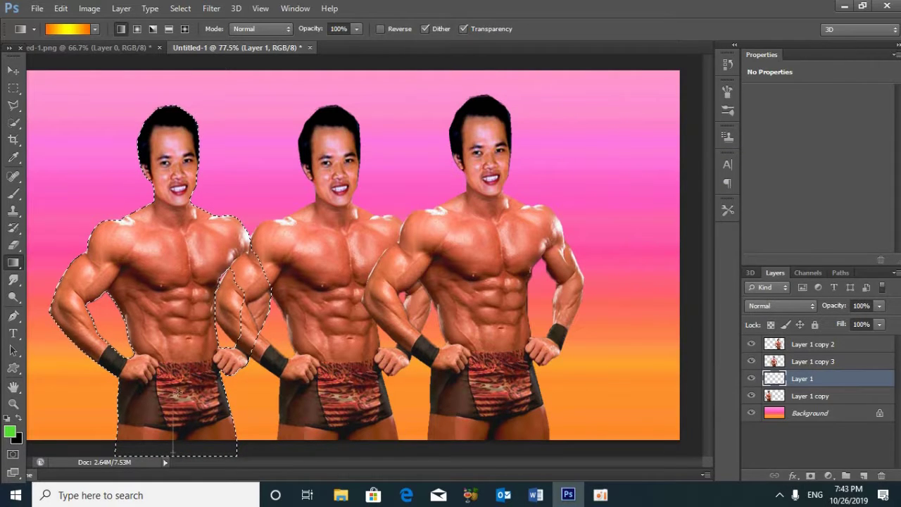
pyautogui.moveTo(194, 100); pyautogui.dragTo(174, 106)
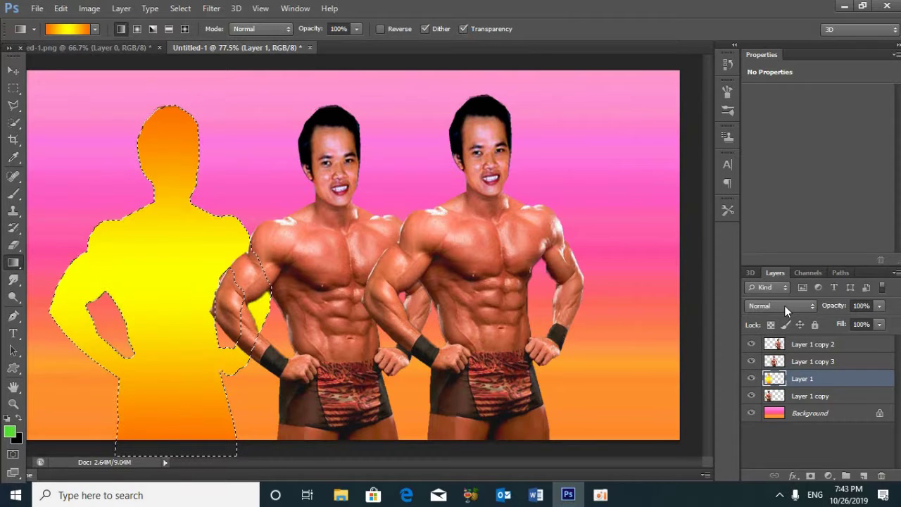
pyautogui.click(785, 306)
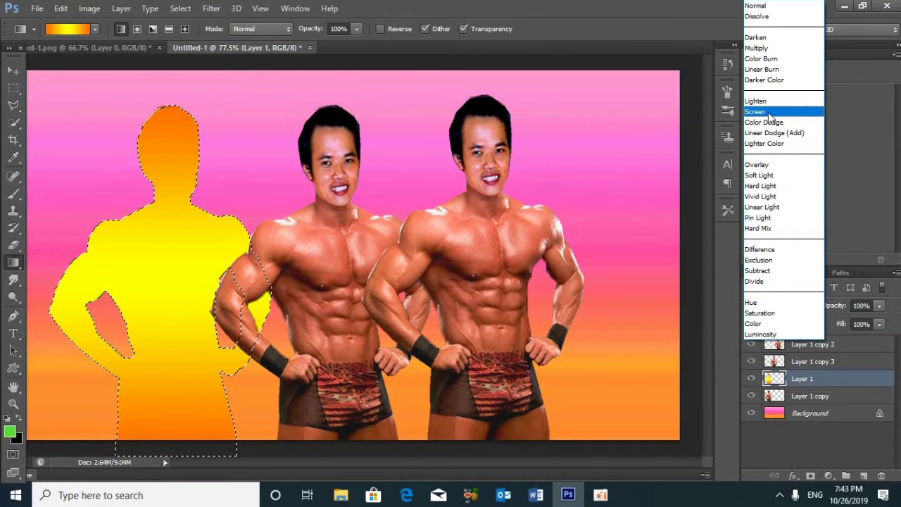
pyautogui.click(768, 112)
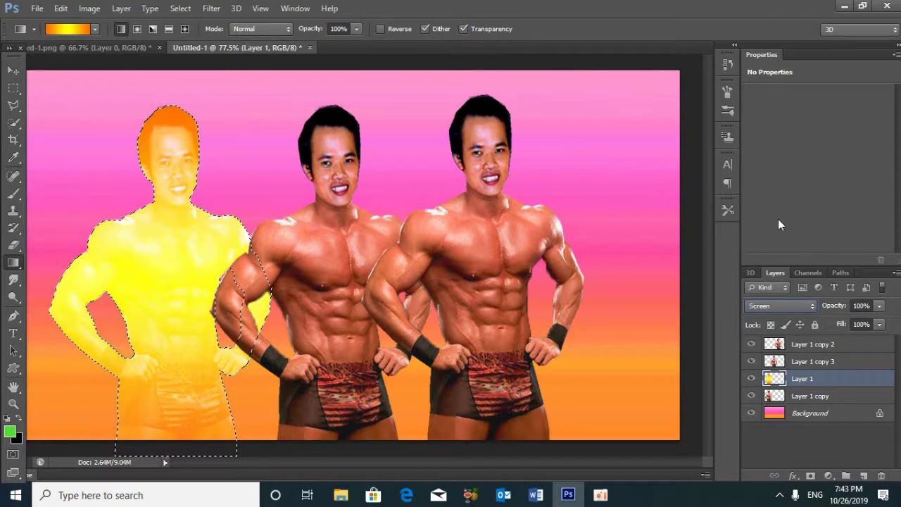
pyautogui.hotkey('ctrl', 'd')
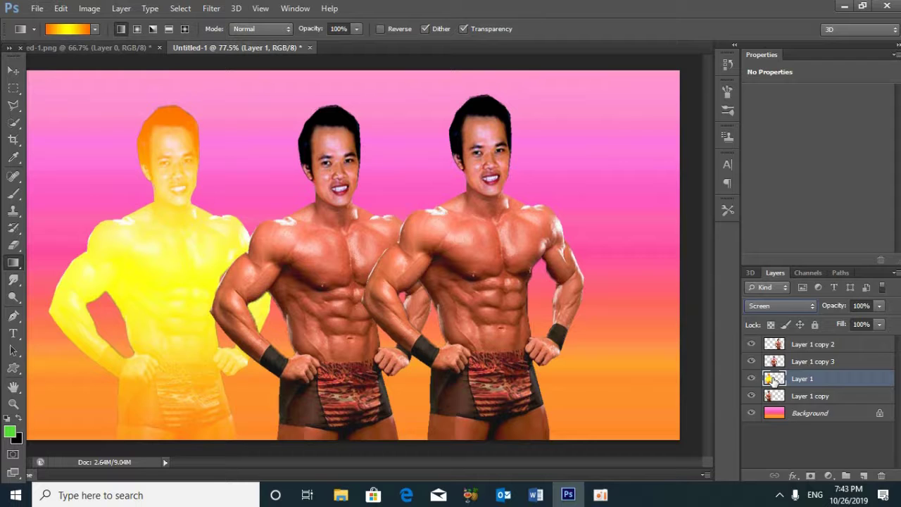
pyautogui.doubleClick(774, 379)
# - Set Layer 1's blend mode to Overlay in Layer Style so the left figure shows yellow
pyautogui.hotkey('alt', 'shift', 'n')
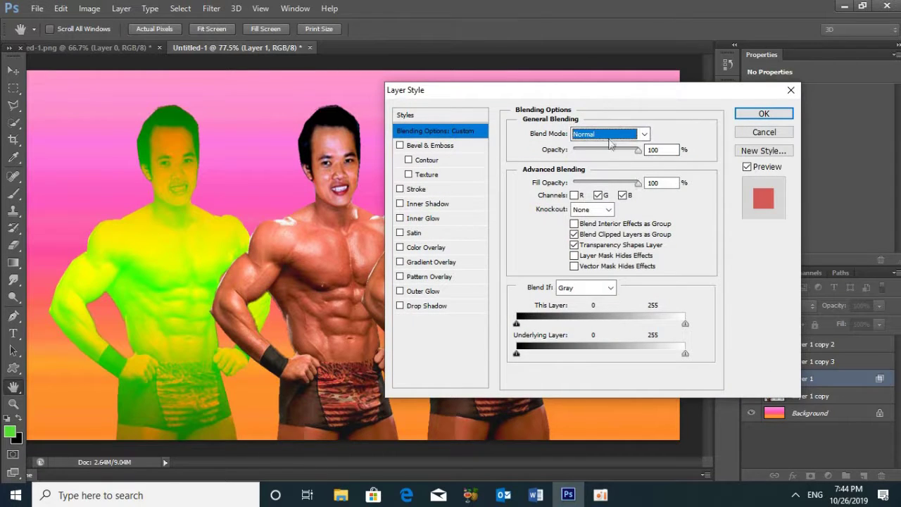
pyautogui.click(610, 134)
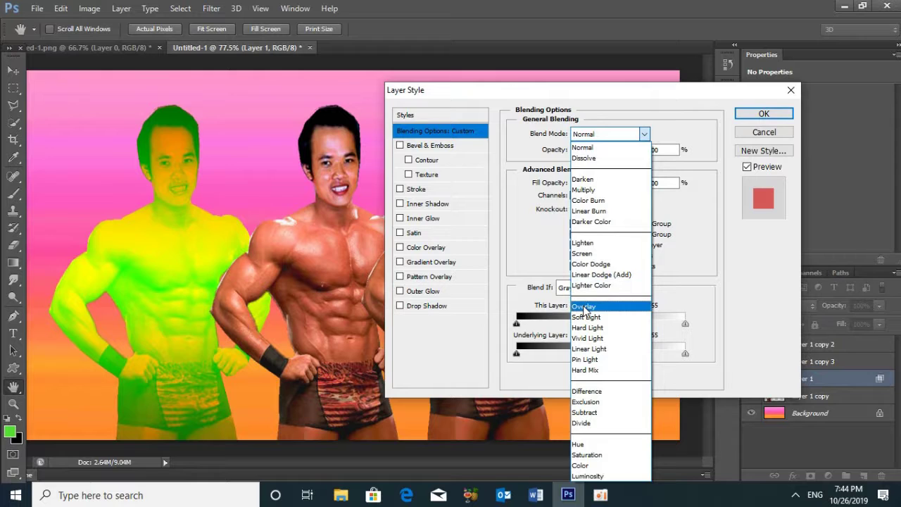
pyautogui.click(583, 307)
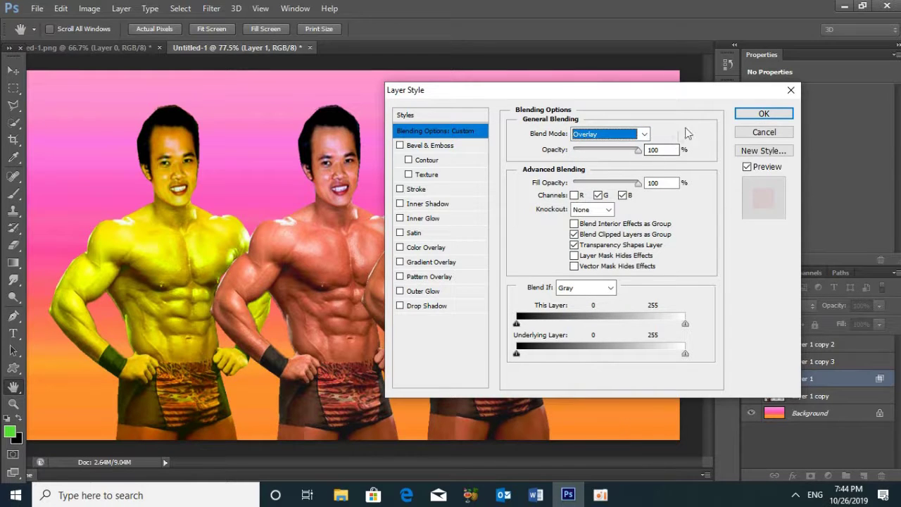
pyautogui.click(763, 115)
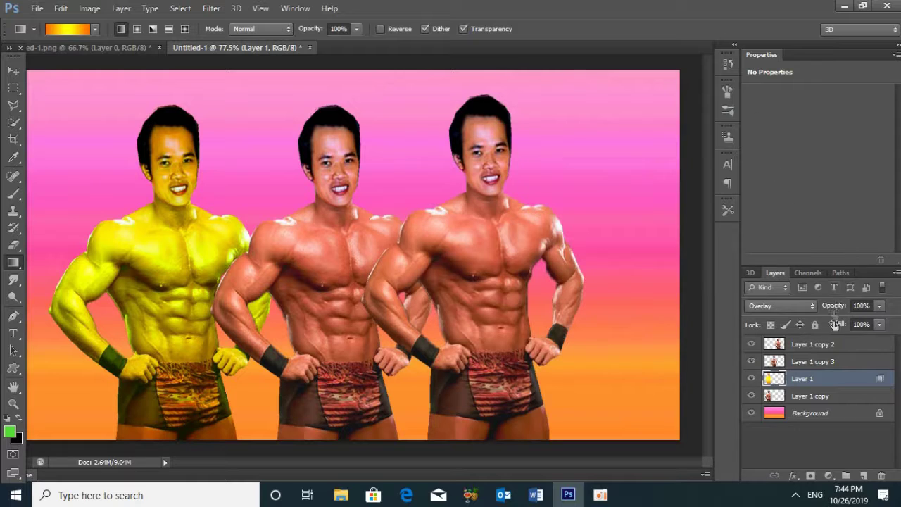
pyautogui.click(812, 362)
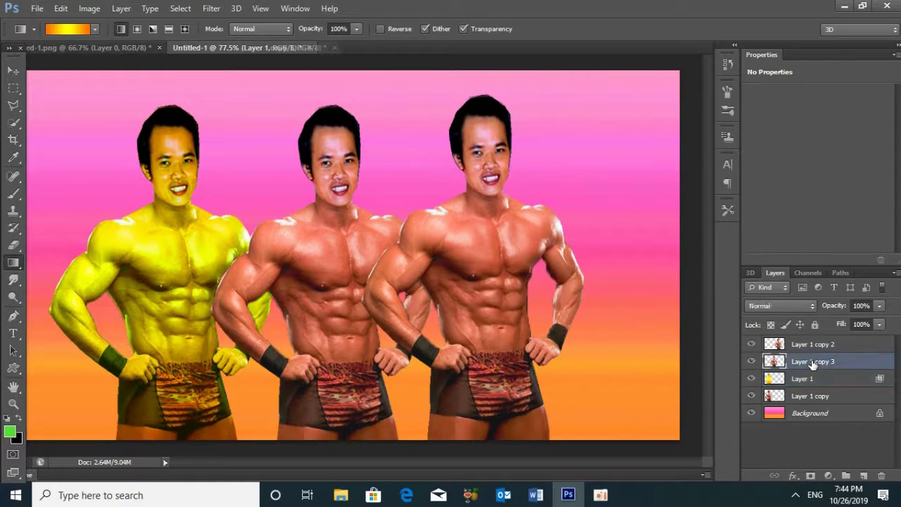
# - Load the middle figure's outline, add Layer 2, and choose the Reds noise gradient
pyautogui.keyDown('ctrl'); pyautogui.click(774, 361); pyautogui.keyUp('ctrl')
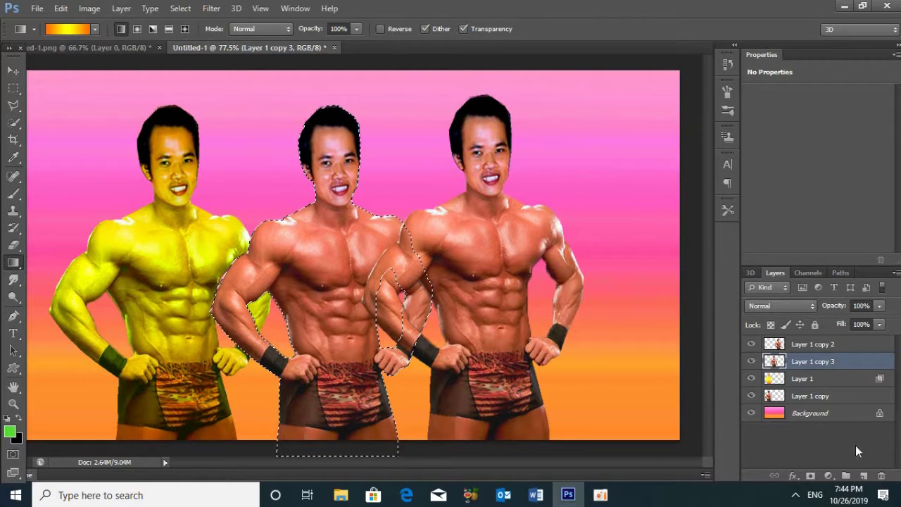
pyautogui.click(863, 476)
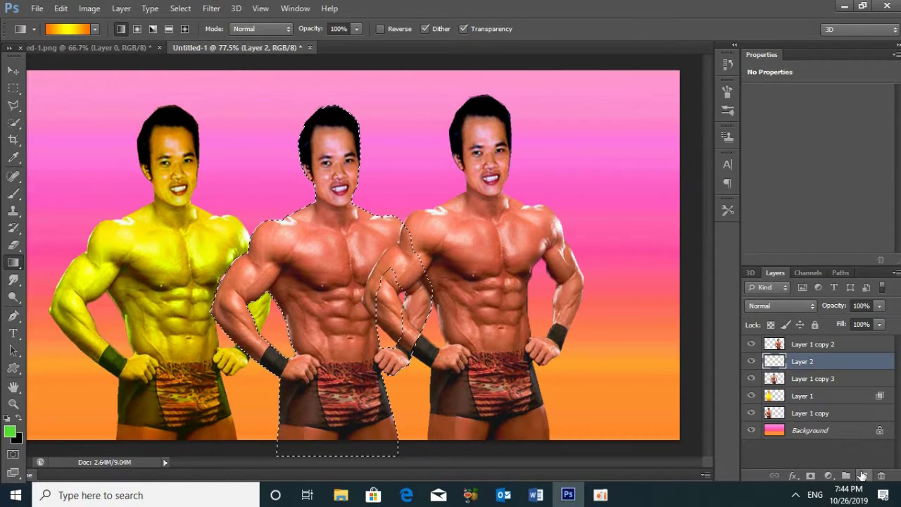
pyautogui.click(55, 30)
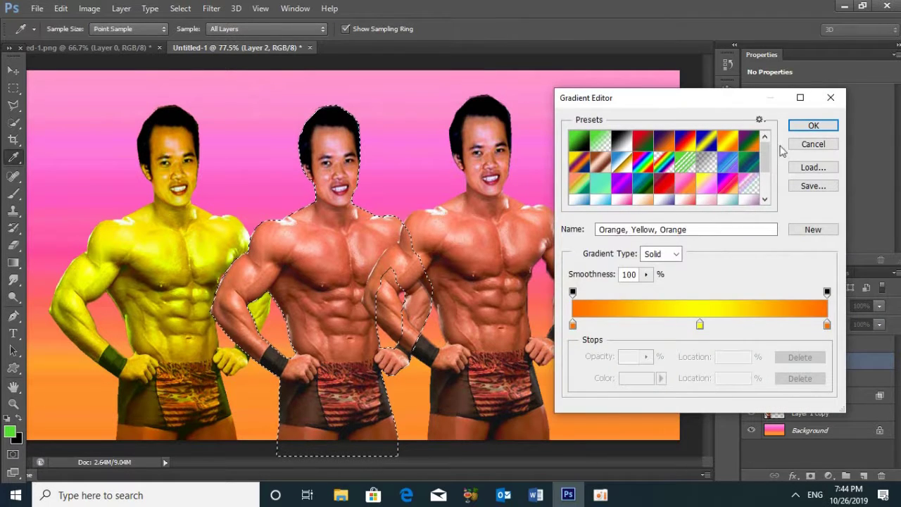
pyautogui.moveTo(766, 151)
pyautogui.mouseDown()
pyautogui.moveTo(768, 181)
pyautogui.moveTo(767, 155)
pyautogui.mouseUp()
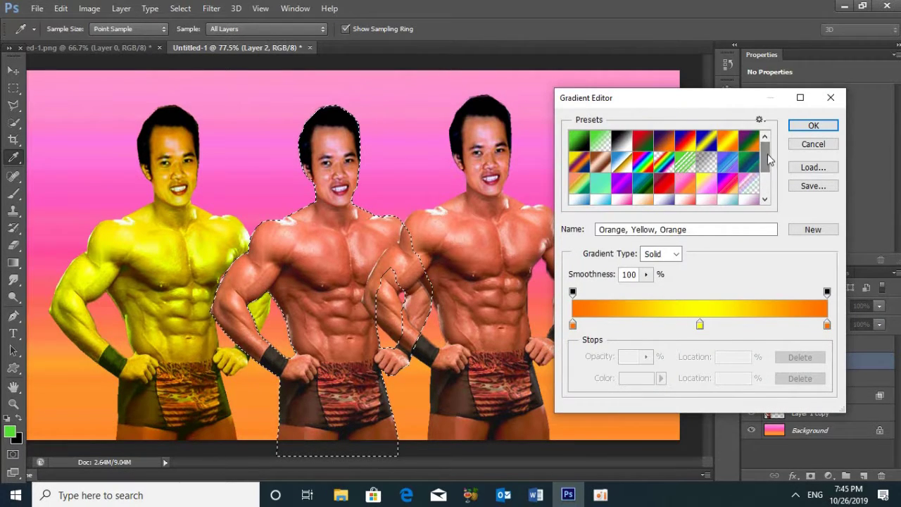
pyautogui.click(665, 185)
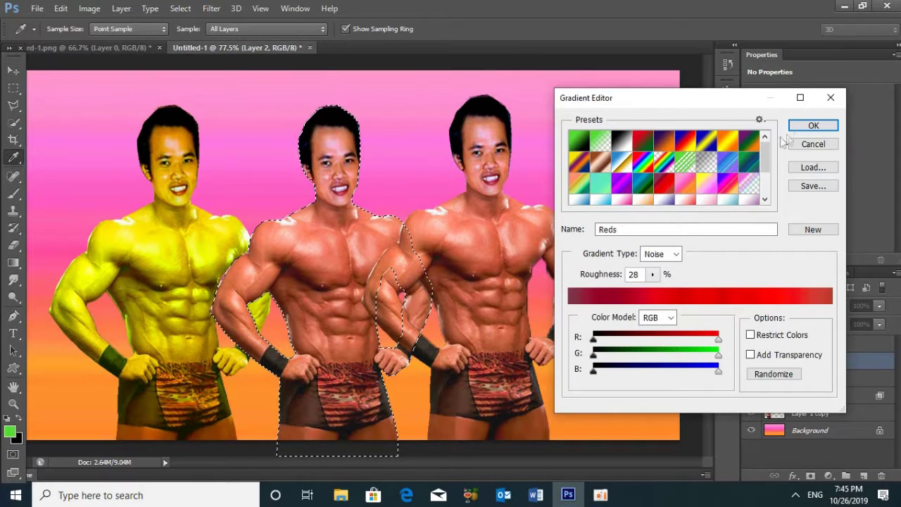
pyautogui.click(813, 125)
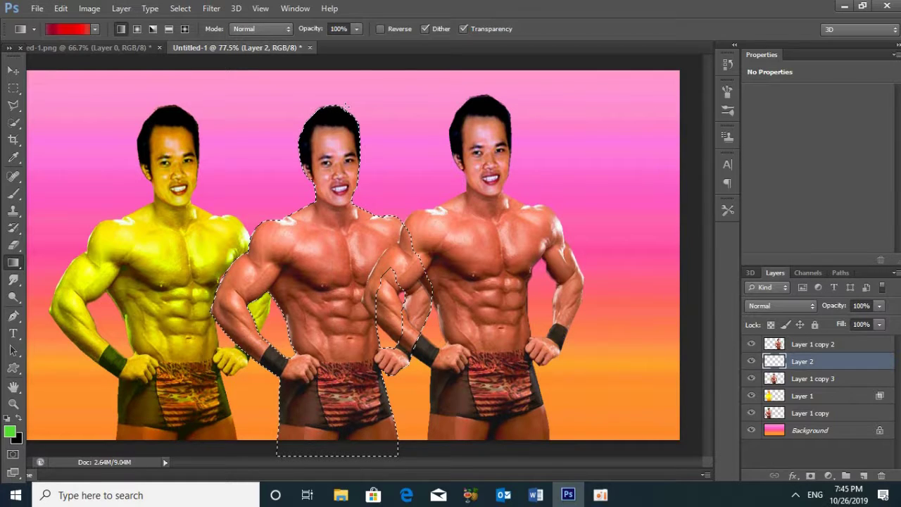
# - Fill the middle figure with the red gradient and blend it in Screen mode
pyautogui.moveTo(345, 106); pyautogui.dragTo(345, 105)
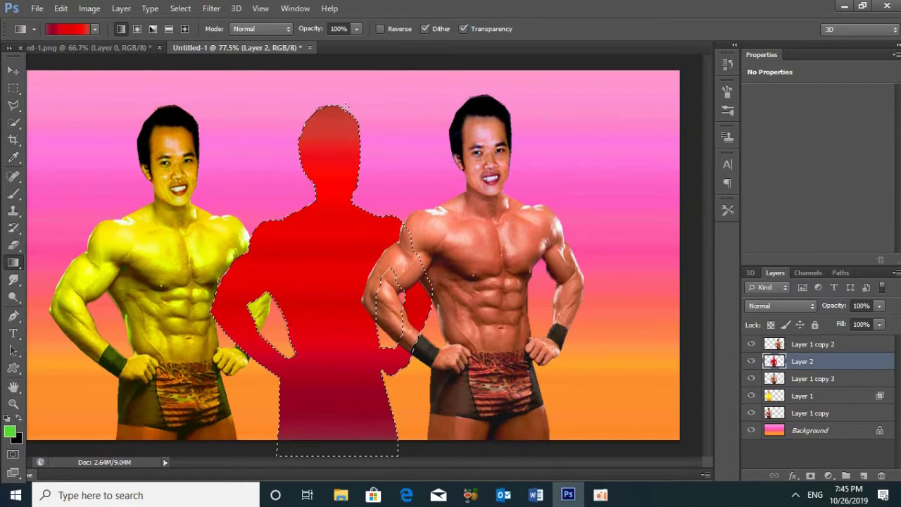
pyautogui.click(806, 305)
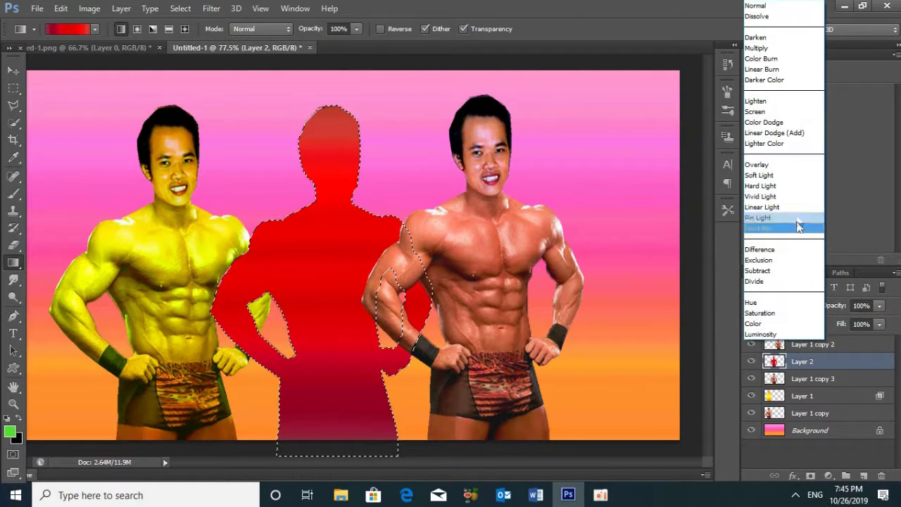
pyautogui.click(796, 111)
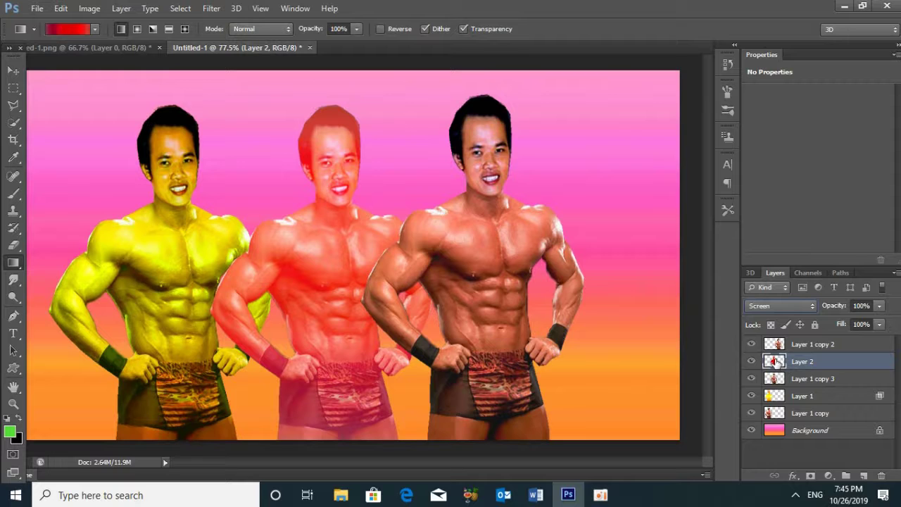
# - In Layer Style, exclude the green channel and switch Layer 2 to Overlay blending
pyautogui.press('h')
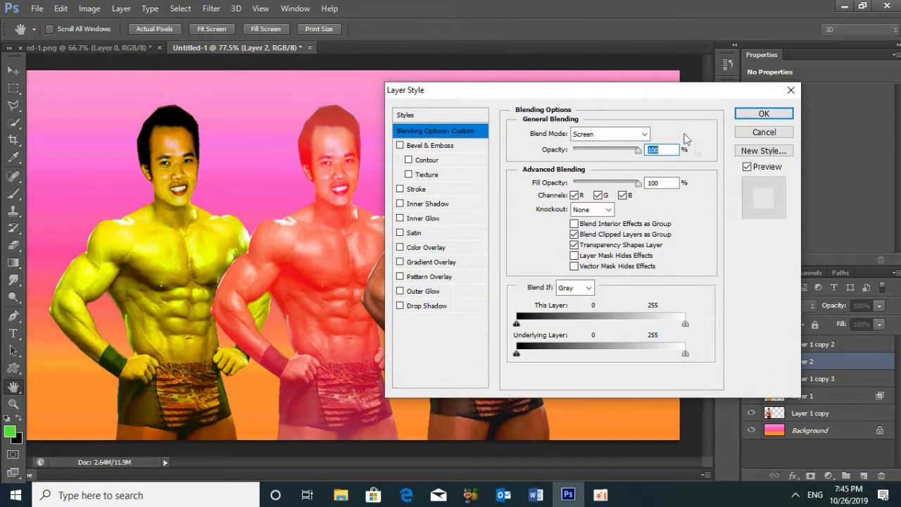
pyautogui.moveTo(630, 94); pyautogui.dragTo(813, 151)
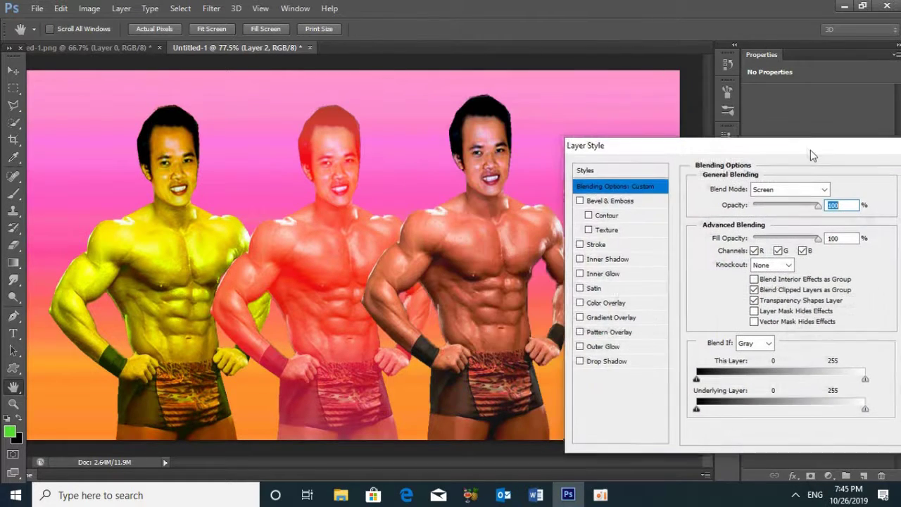
pyautogui.click(780, 253)
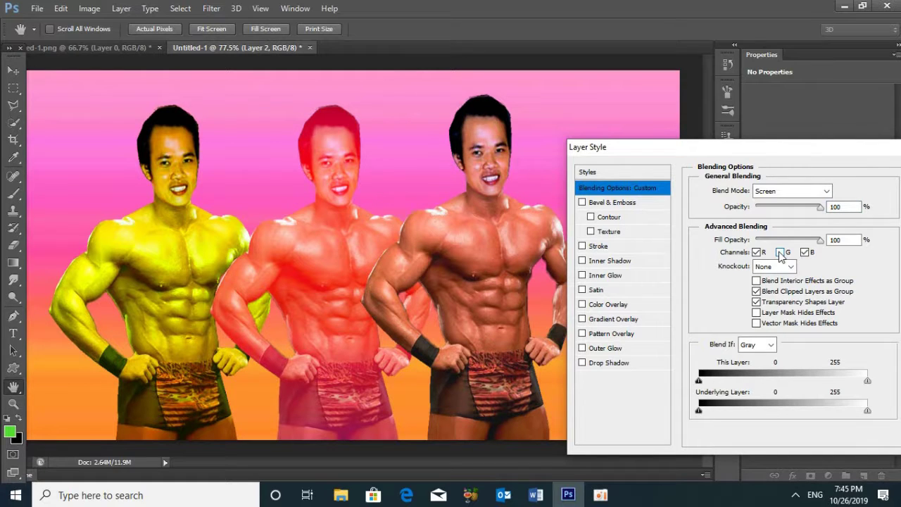
pyautogui.click(783, 193)
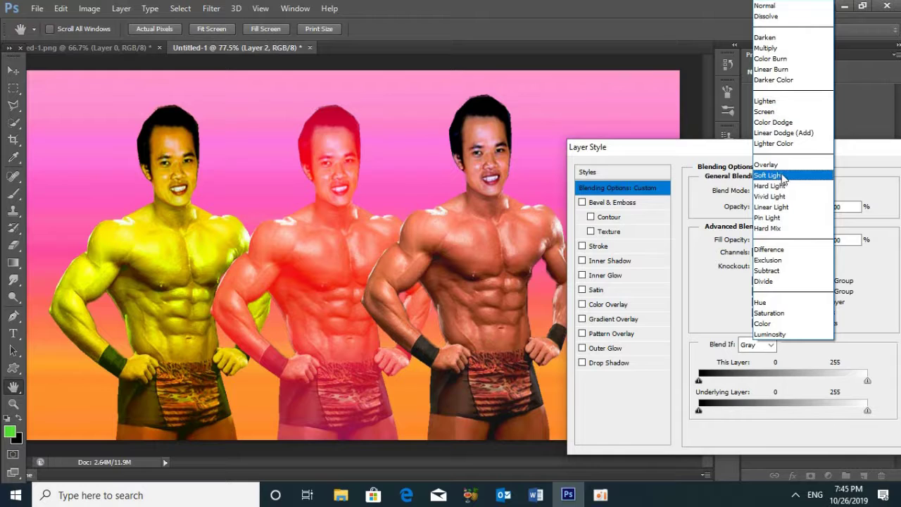
pyautogui.click(770, 165)
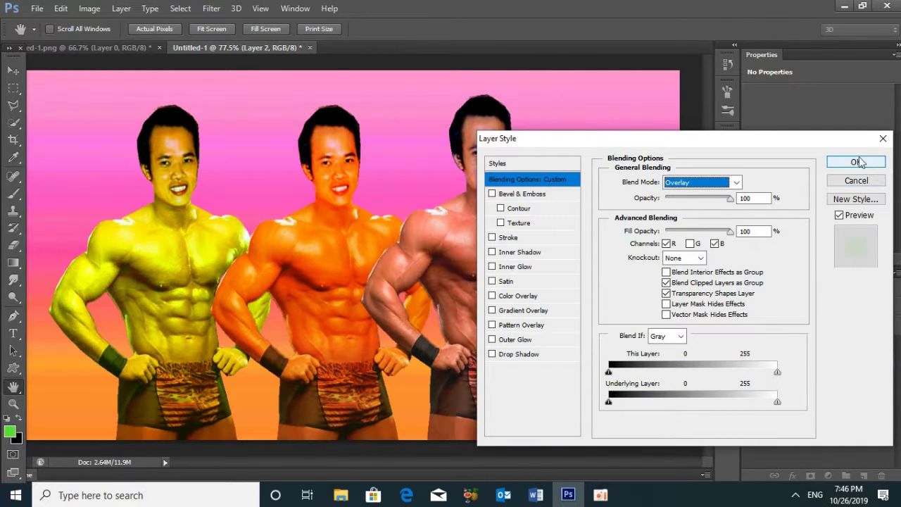
pyautogui.click(856, 162)
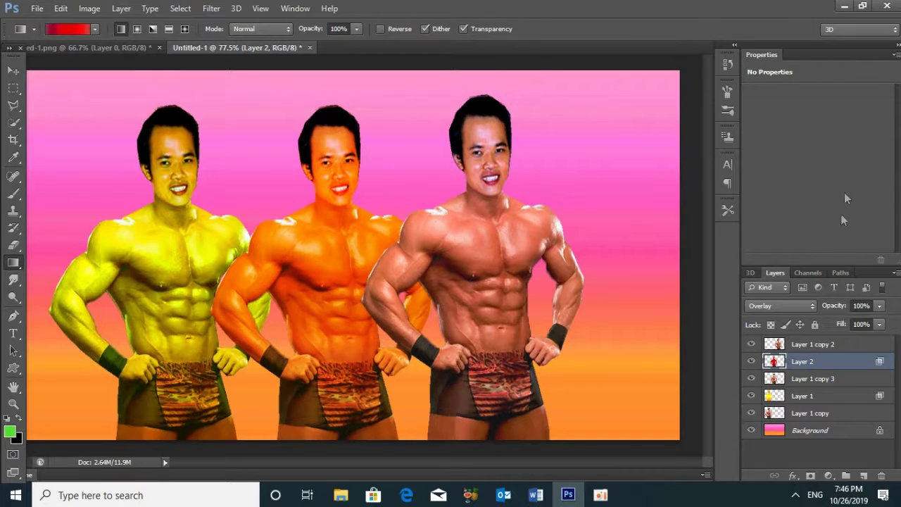
pyautogui.click(798, 344)
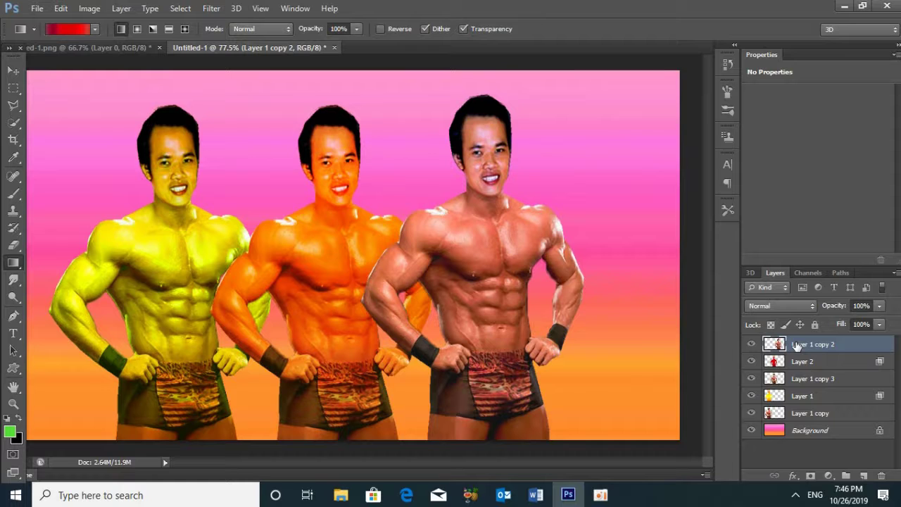
# - Load the right figure's outline, add Layer 3, and choose the Greens noise gradient
pyautogui.keyDown('ctrl'); pyautogui.click(779, 344); pyautogui.keyUp('ctrl')
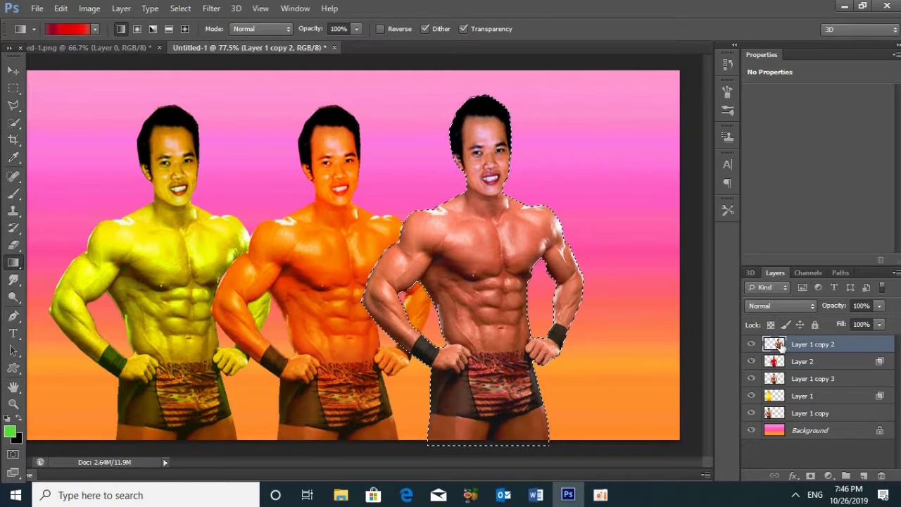
pyautogui.click(864, 478)
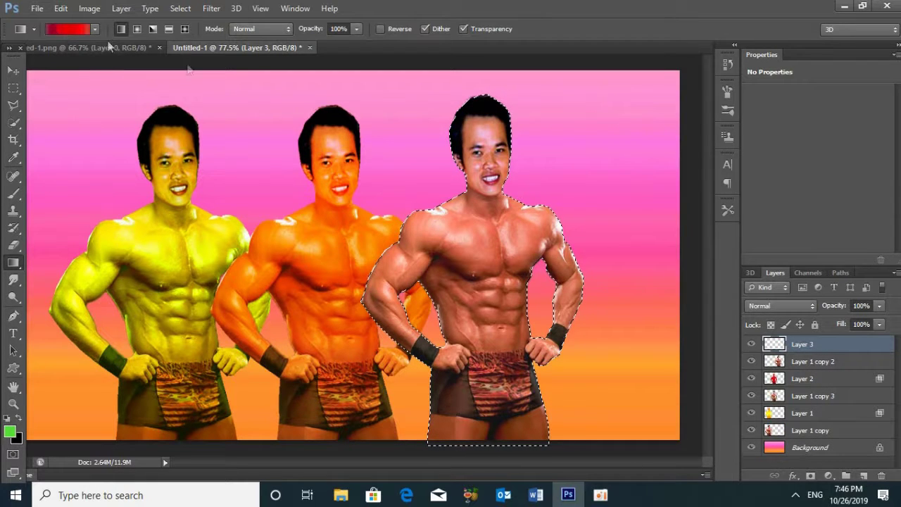
pyautogui.click(69, 29)
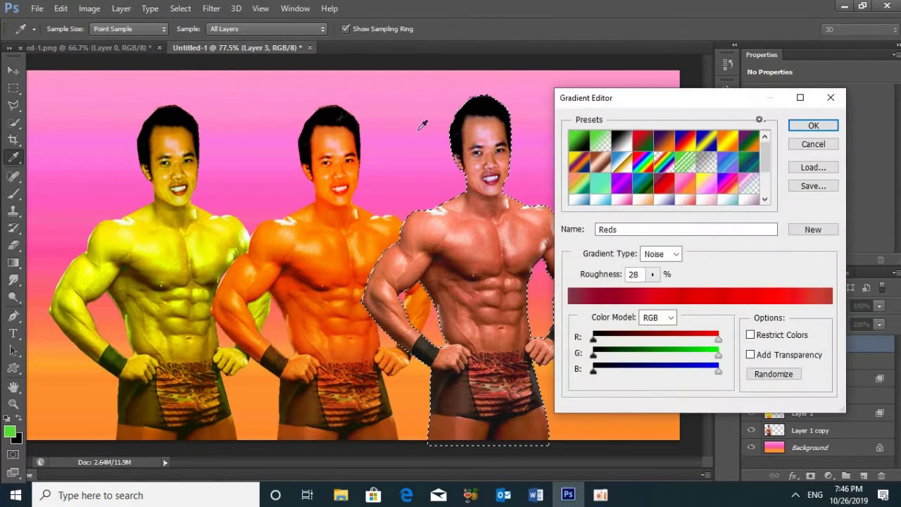
pyautogui.click(749, 163)
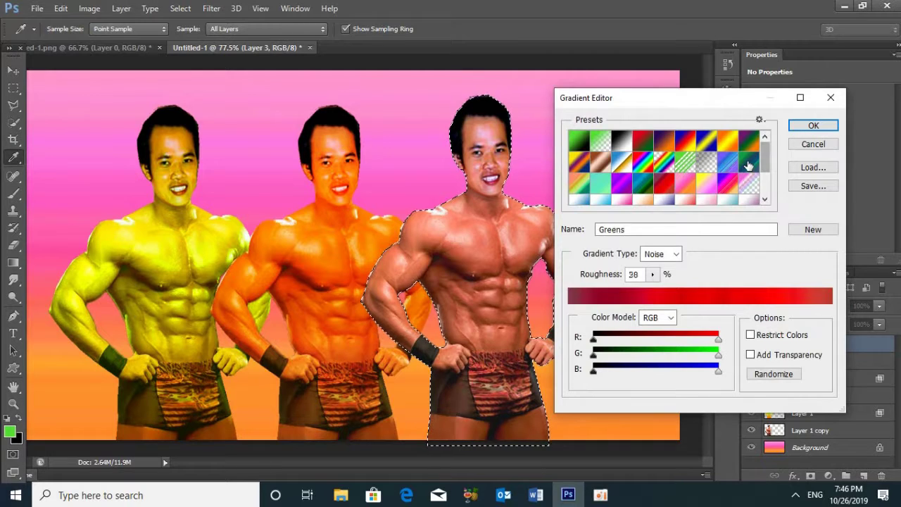
pyautogui.scroll(-2, 707, 177)
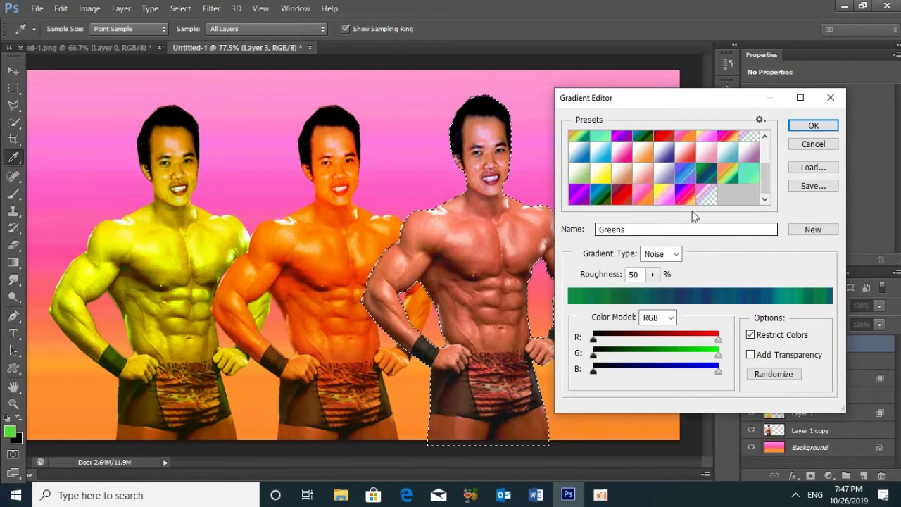
pyautogui.click(814, 126)
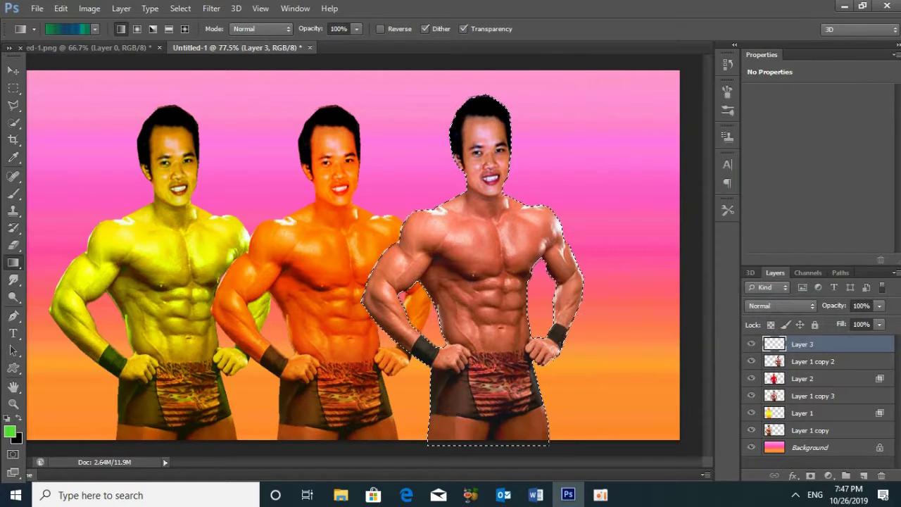
# - Fill the right figure feet-to-head with the green-blue gradient on Layer 3, set Screen mode, and deselect
pyautogui.moveTo(488, 445); pyautogui.dragTo(494, 153)
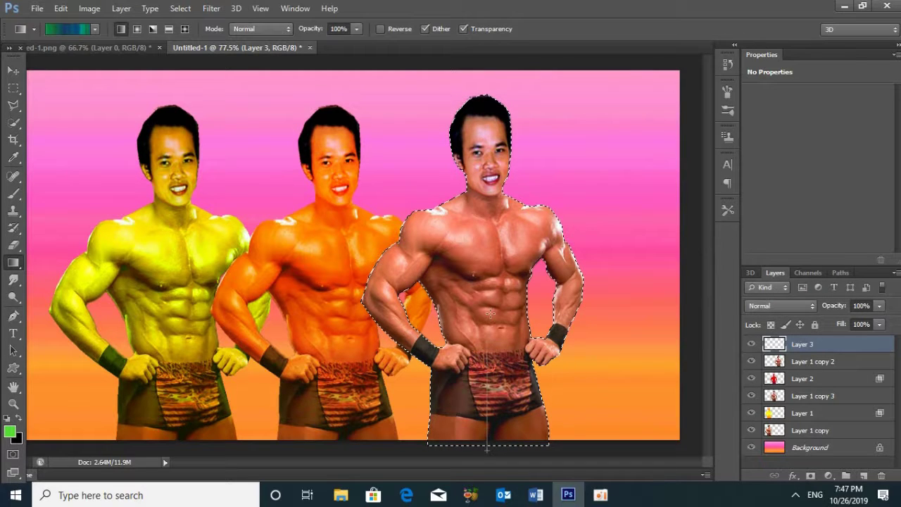
pyautogui.moveTo(494, 116); pyautogui.dragTo(494, 117)
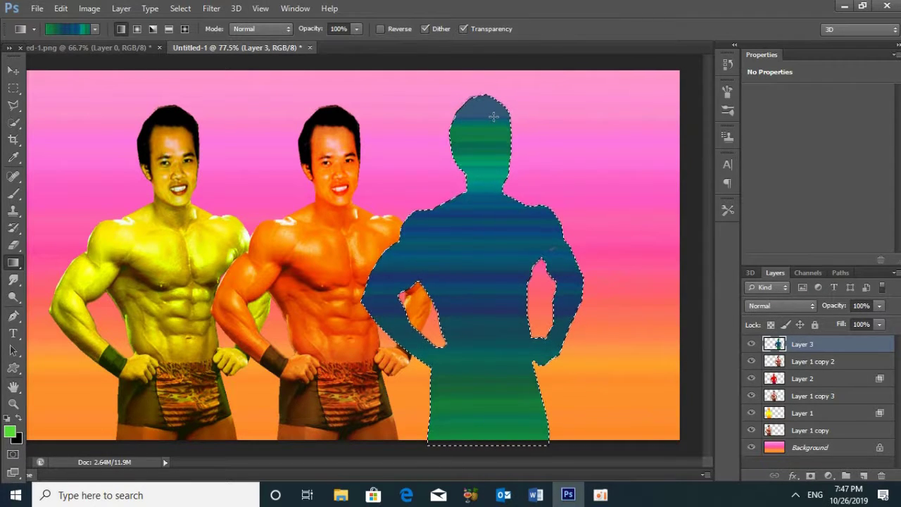
pyautogui.click(756, 305)
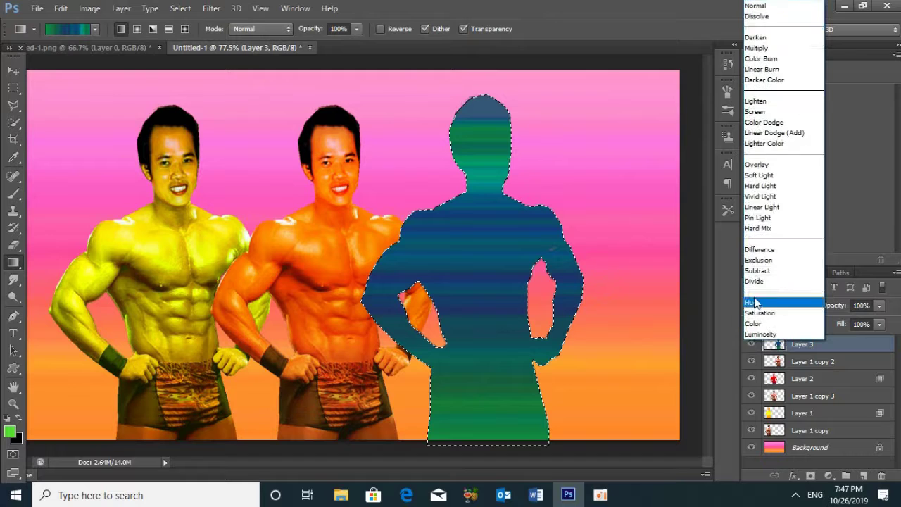
pyautogui.click(761, 114)
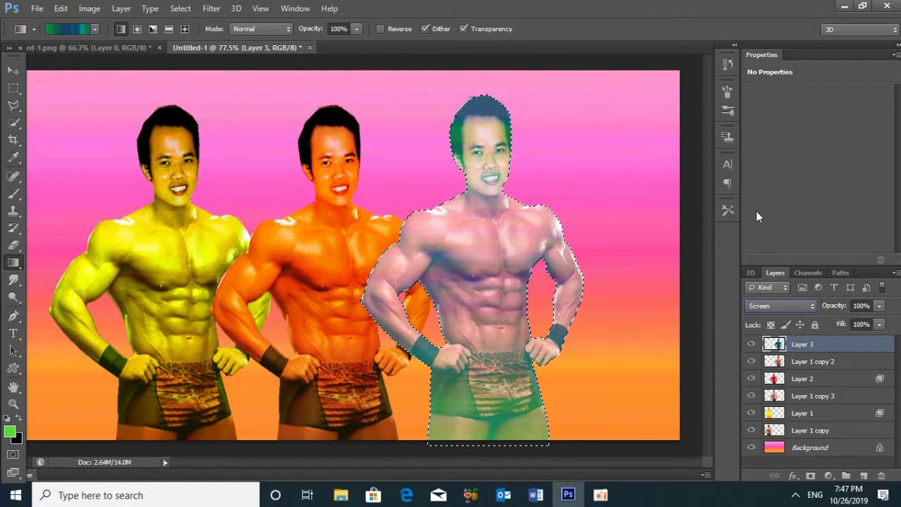
pyautogui.hotkey('ctrl', 'd')
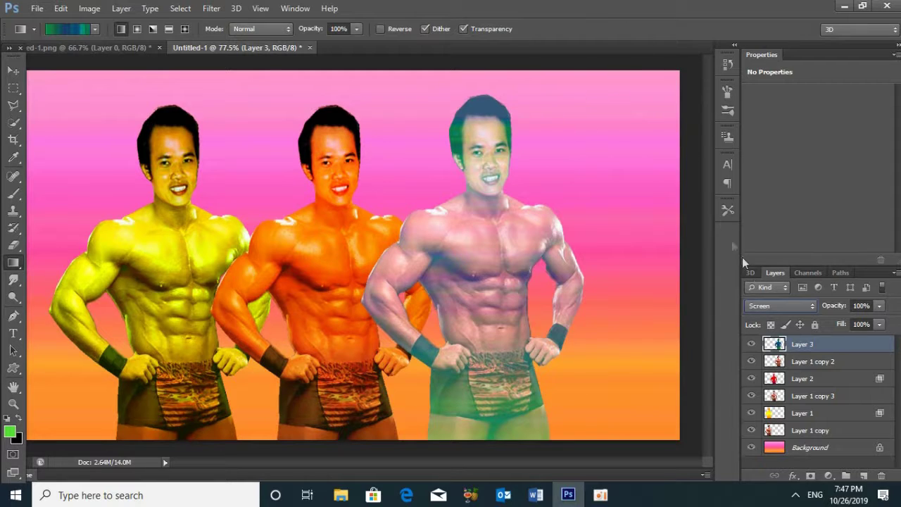
pyautogui.doubleClick(778, 345)
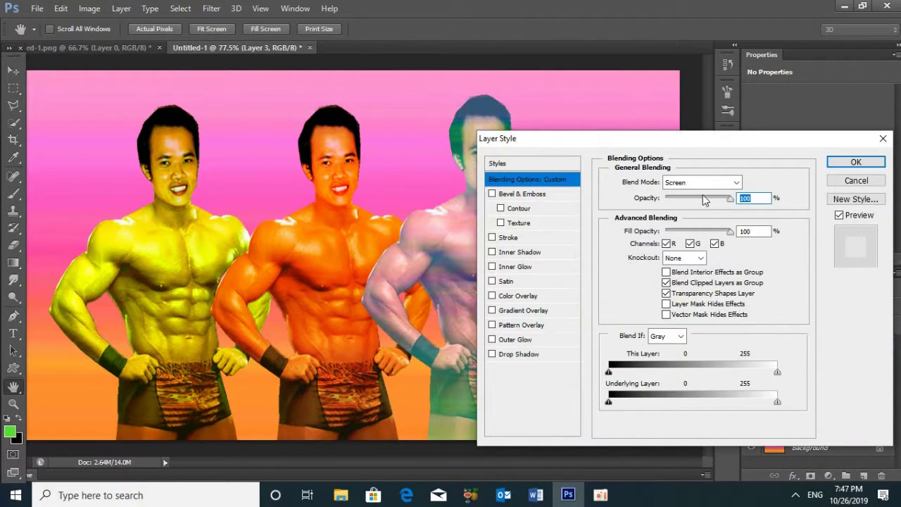
# - Blend Layer 3 in Linear Light with the blue channel excluded, then group the figure layers into Group 1
pyautogui.click(714, 243)
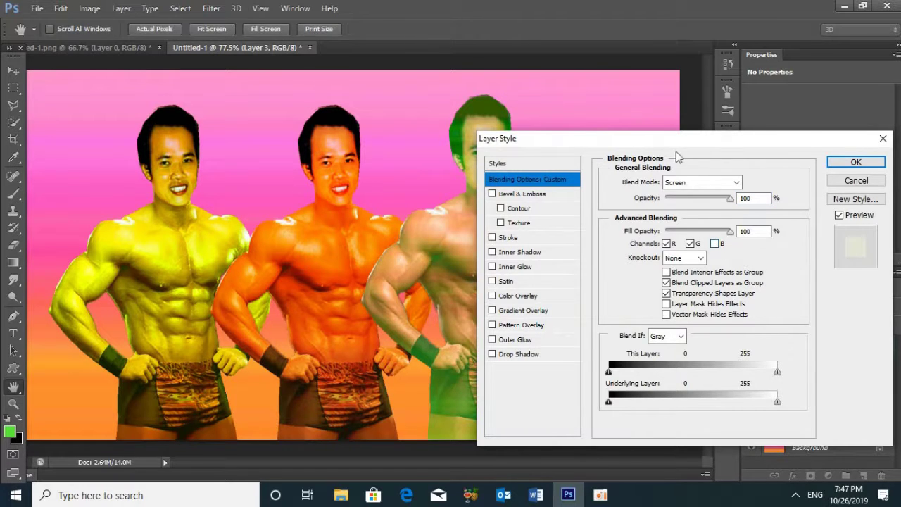
pyautogui.moveTo(676, 151); pyautogui.dragTo(652, 93)
pyautogui.scroll(8, 654, 124)
pyautogui.click(650, 127)
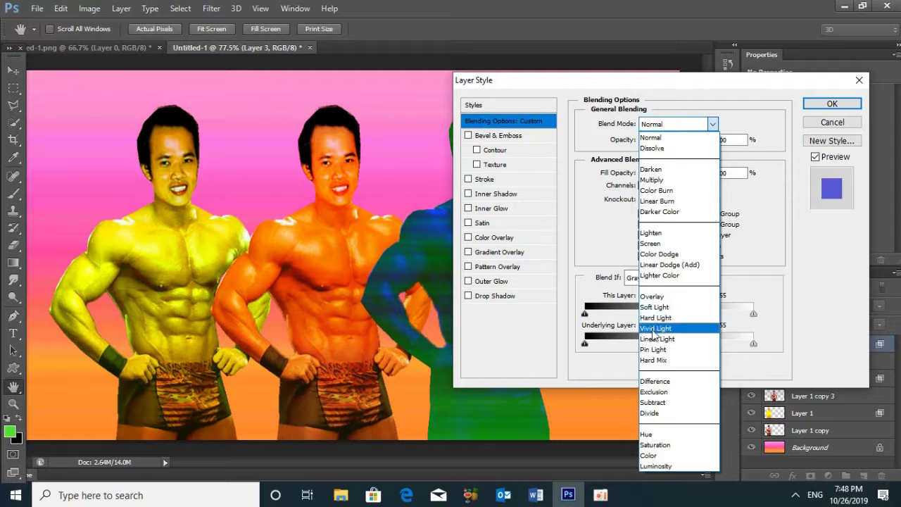
pyautogui.click(652, 342)
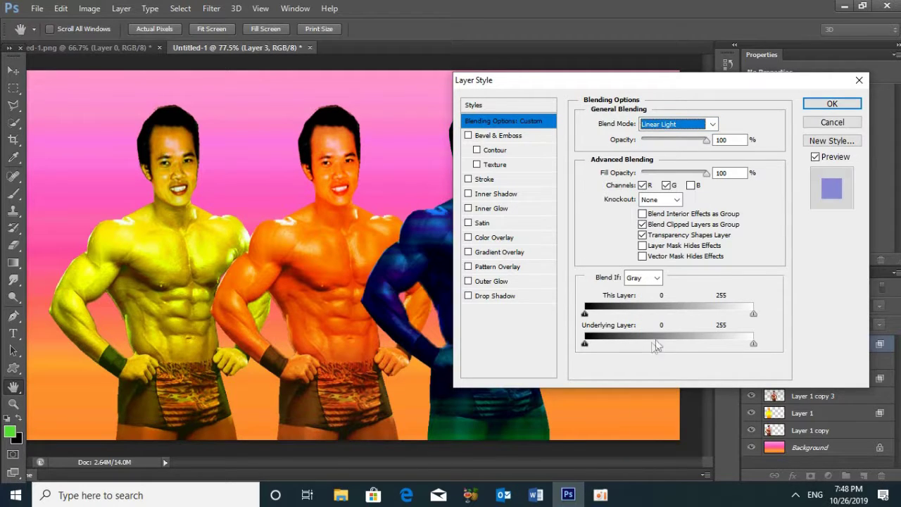
pyautogui.click(819, 104)
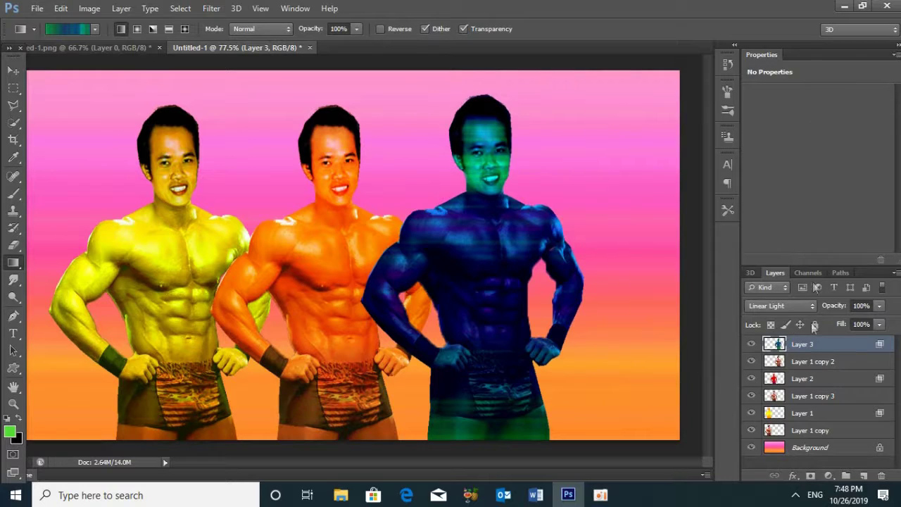
pyautogui.keyDown('shift'); pyautogui.click(807, 435); pyautogui.keyUp('shift')
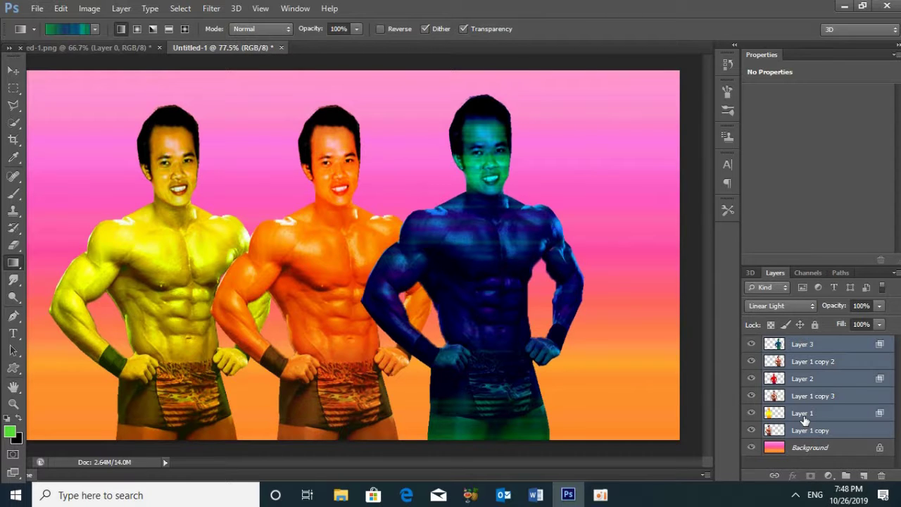
pyautogui.hotkey('ctrl', 'g')
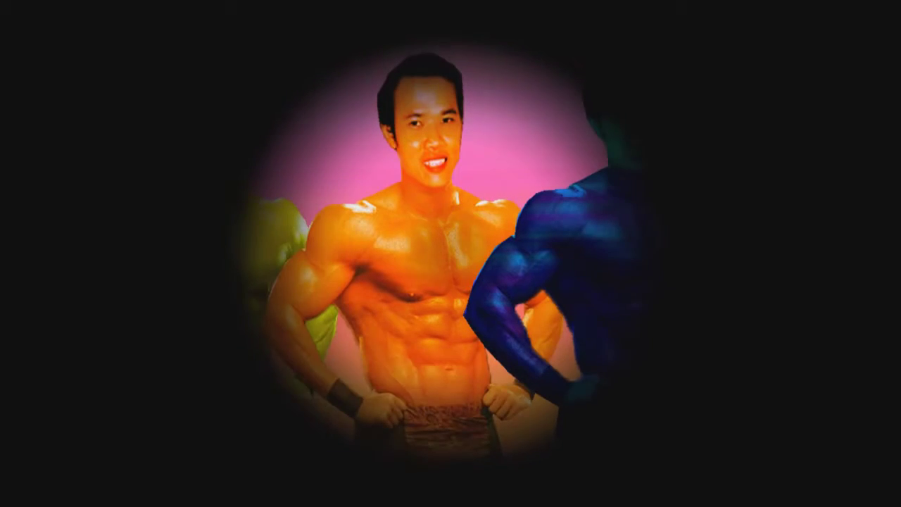